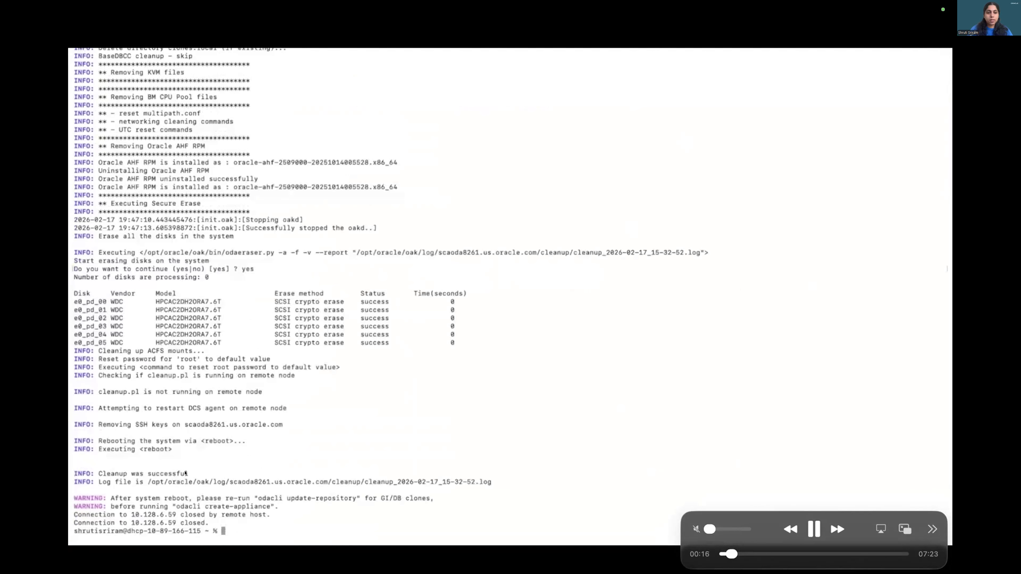
key(space)
key(space)
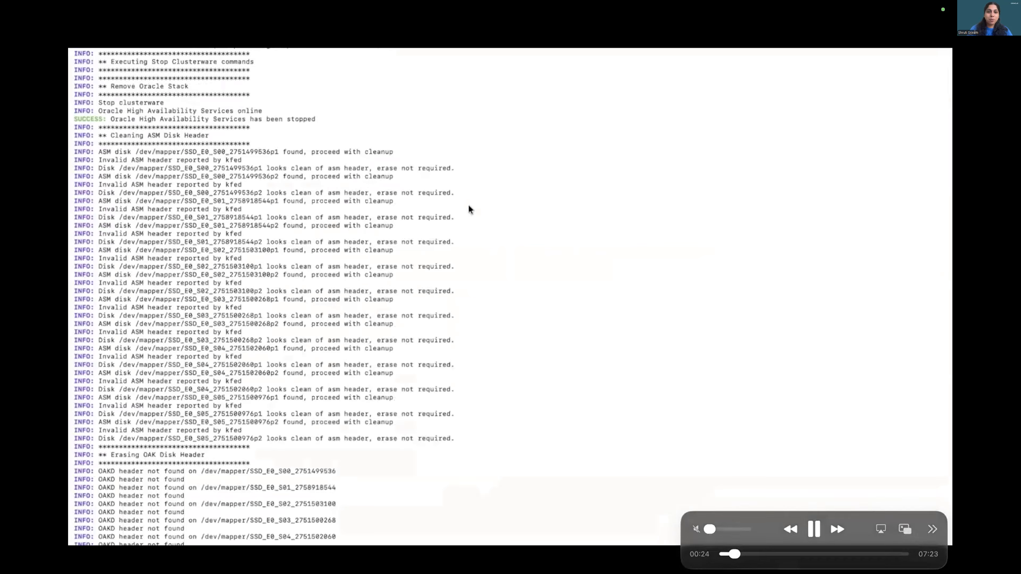
key(space)
key(space)
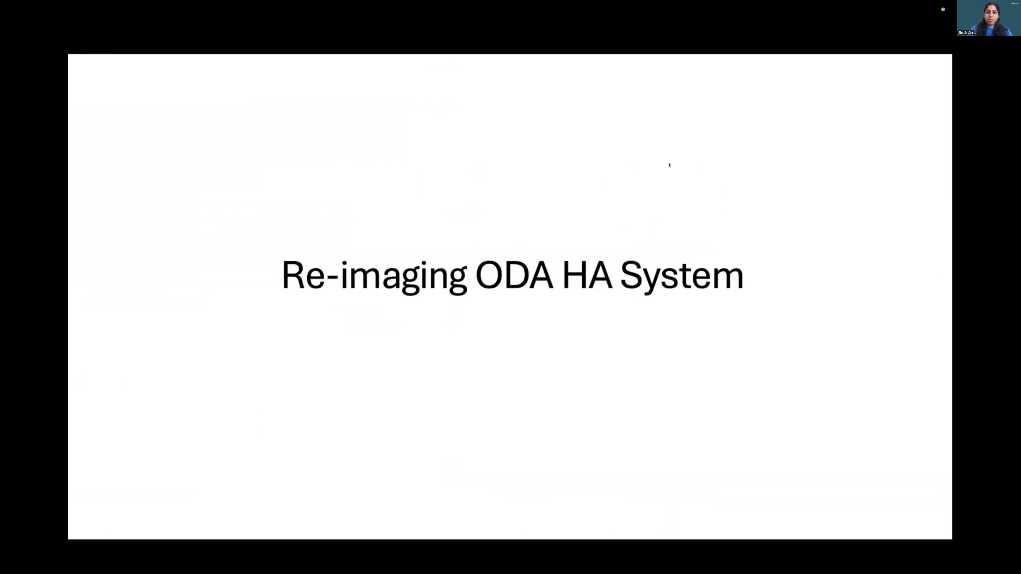
key(space)
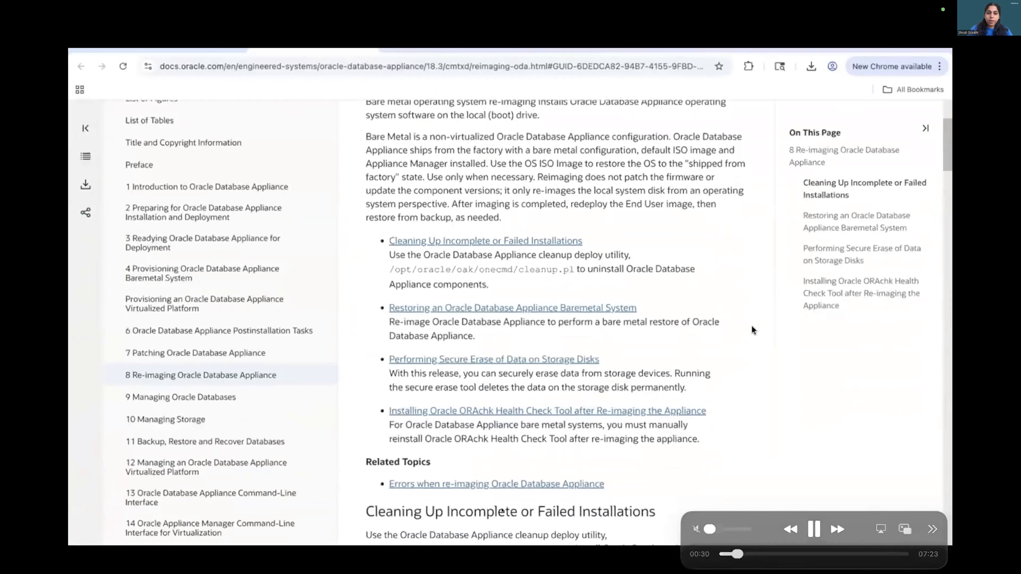
Read the re-imaging documentation's cleanup utility section and its note on running cleanup for High-Availability systems.
scroll(743, 367, down, 6)
triple_click(538, 535)
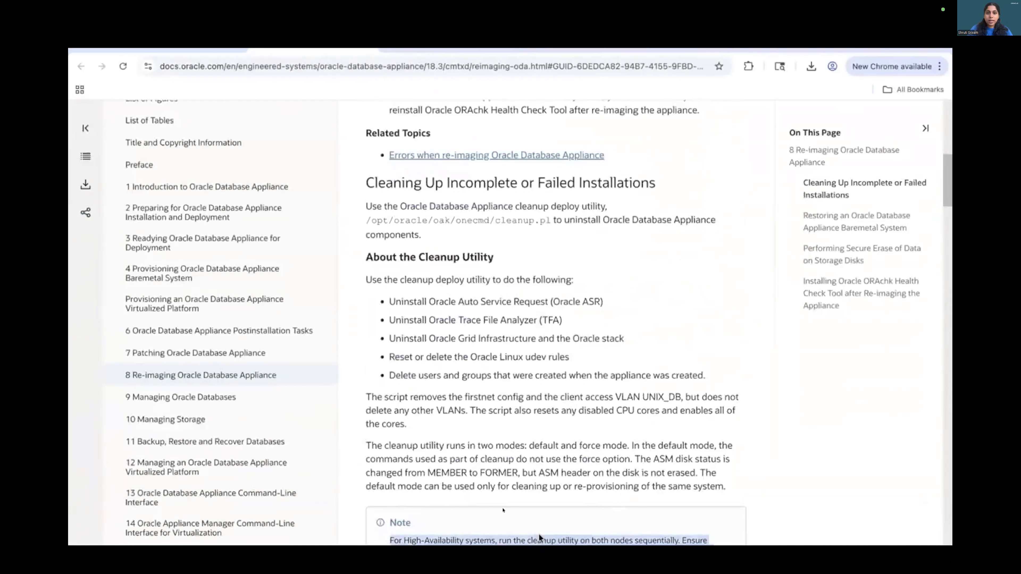
key(space)
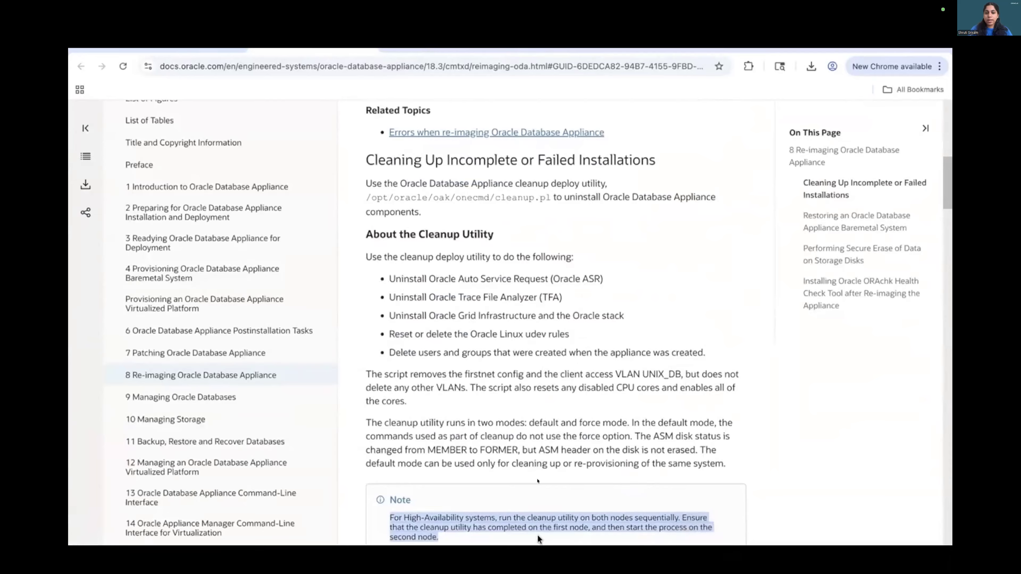
key(space)
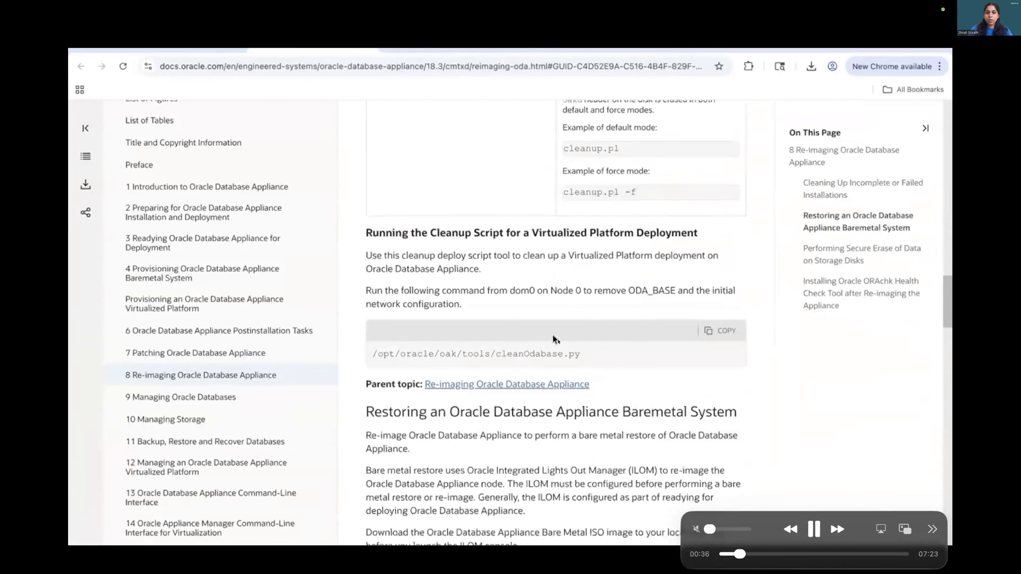
key(space)
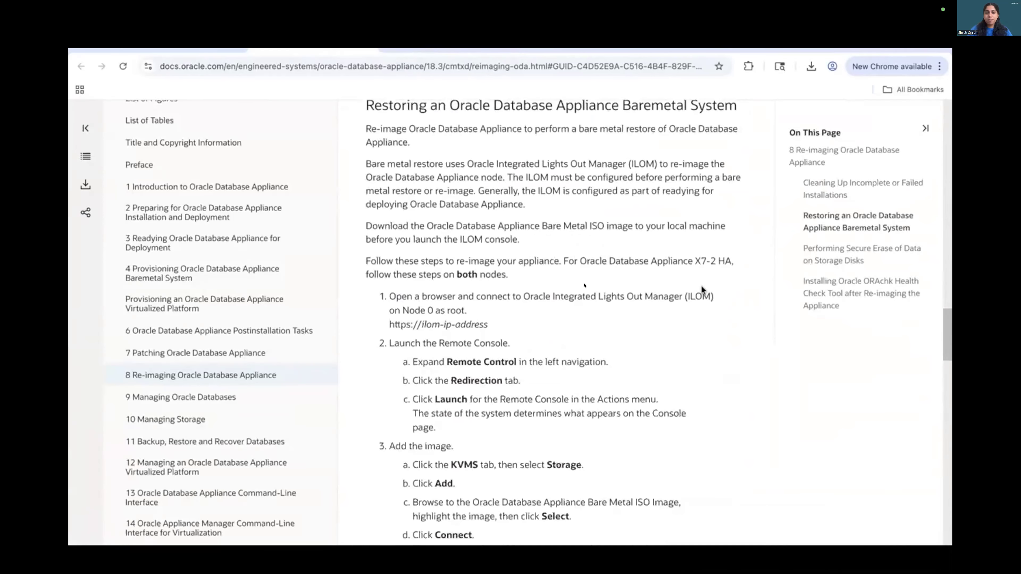
key(space)
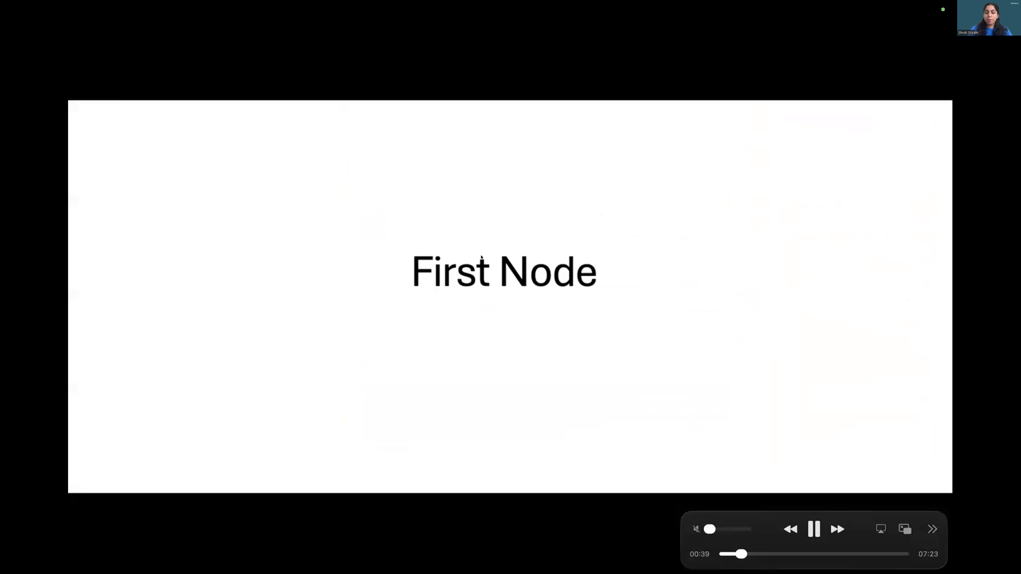
Review the ILOM summary and the Host Storage Device settings holding the remote ISO image URI.
key(space)
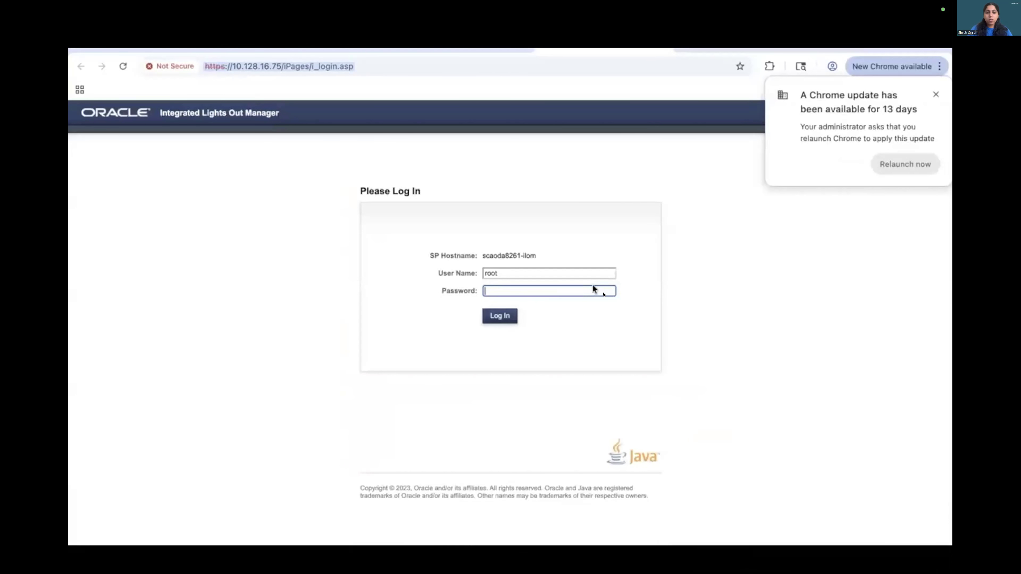
key(space)
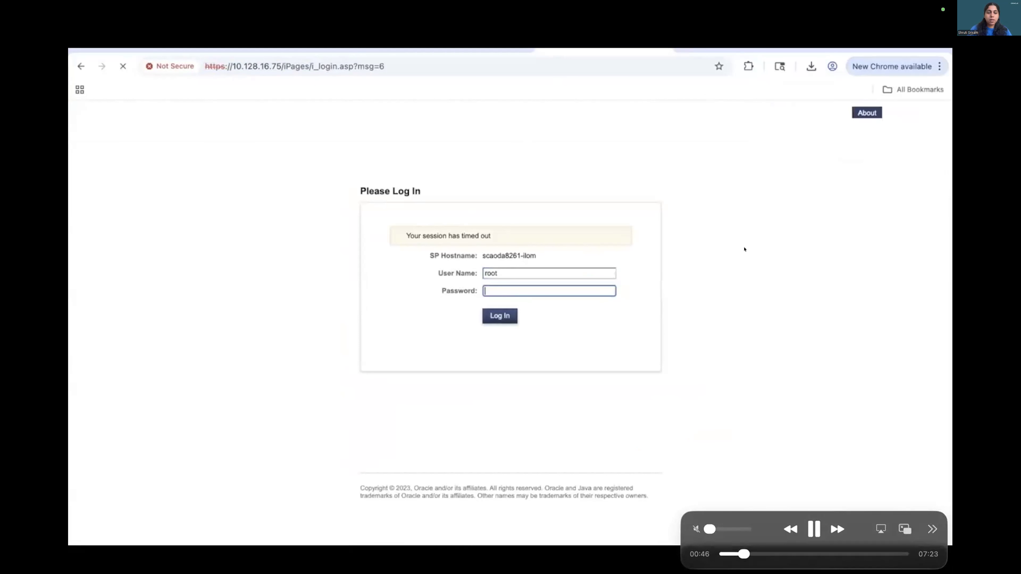
key(space)
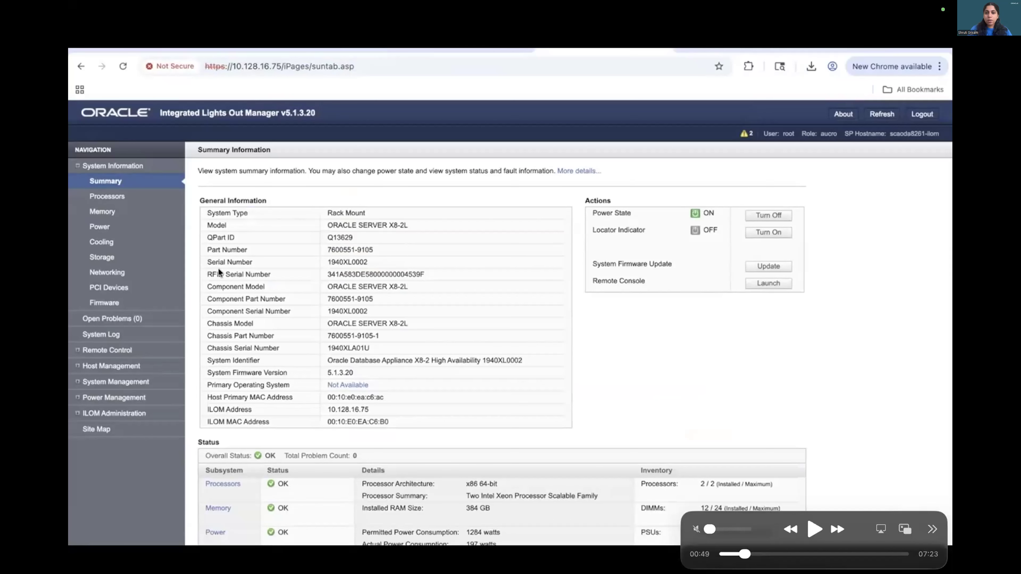
key(space)
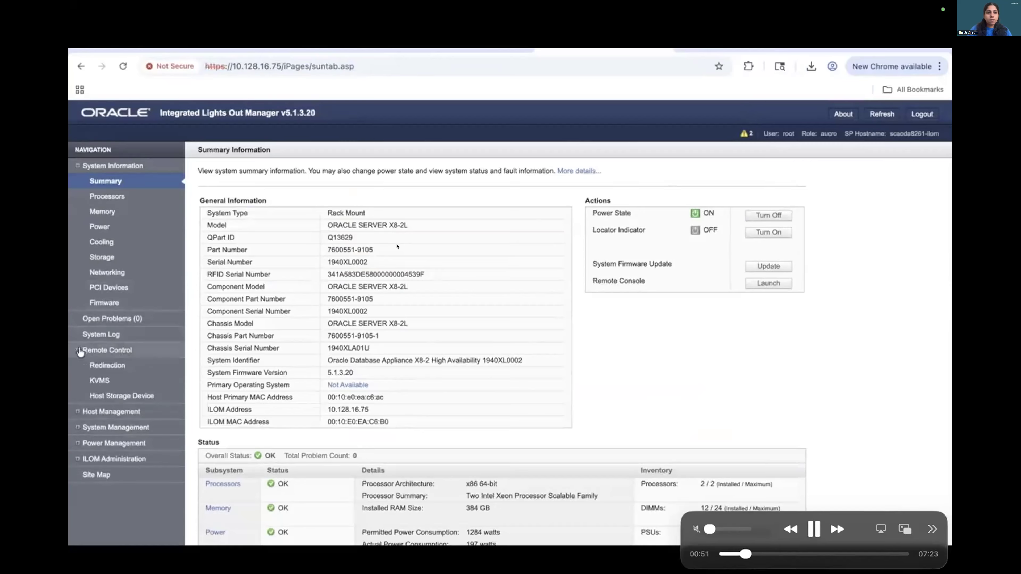
key(space)
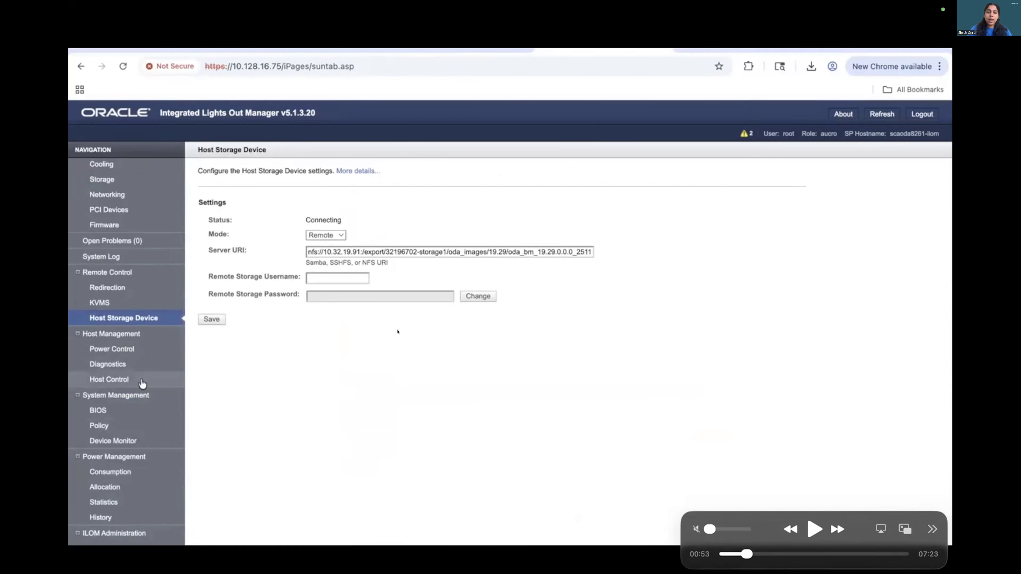
key(space)
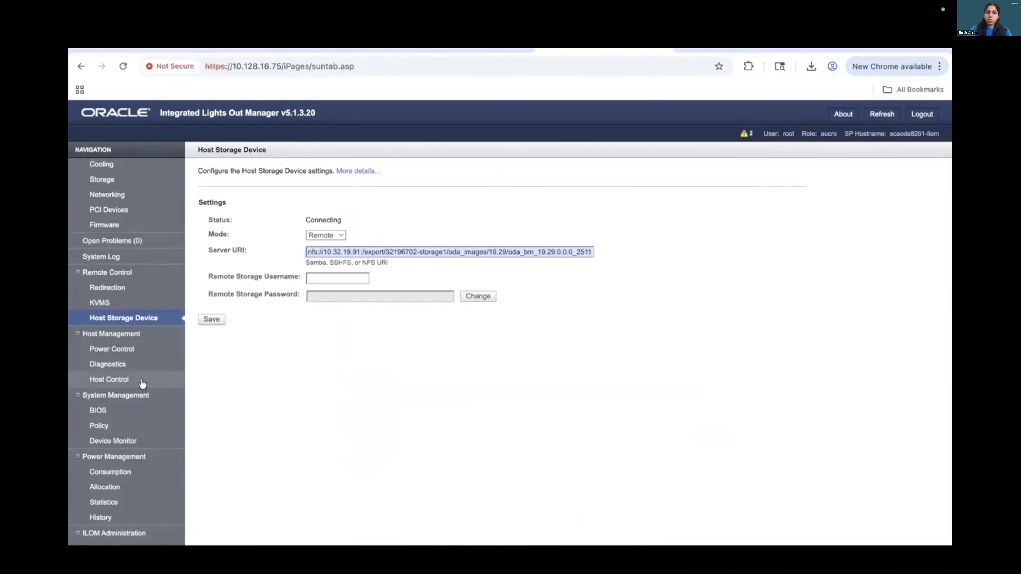
key(space)
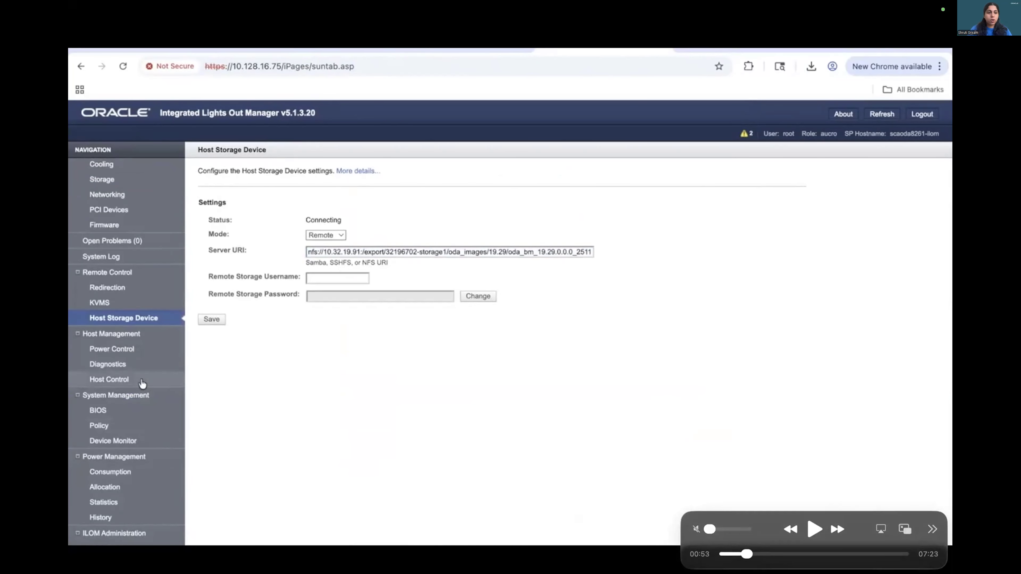
key(space)
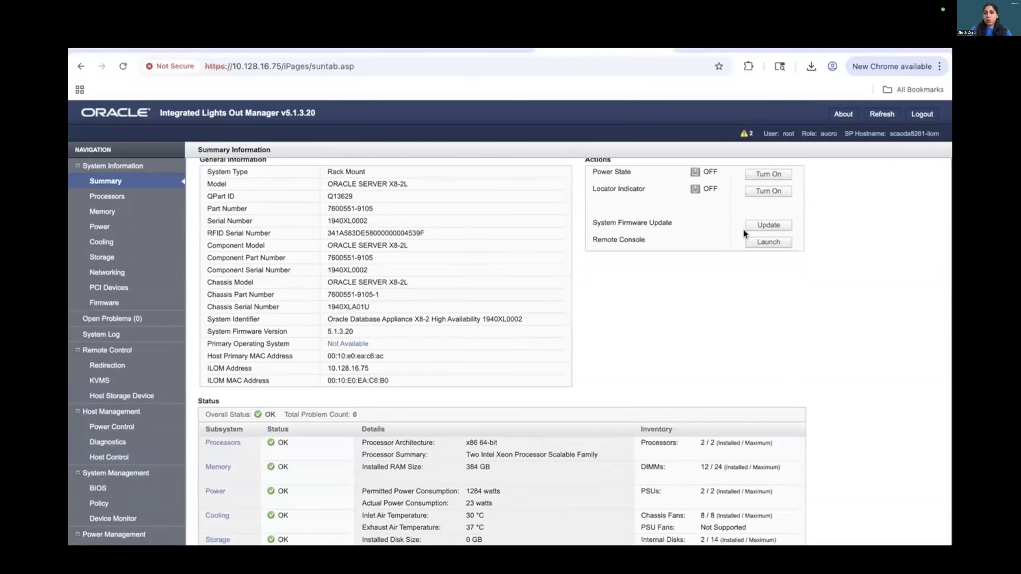
Launch the remote console from the ILOM summary and continue past the Java requirement prompt.
click(751, 242)
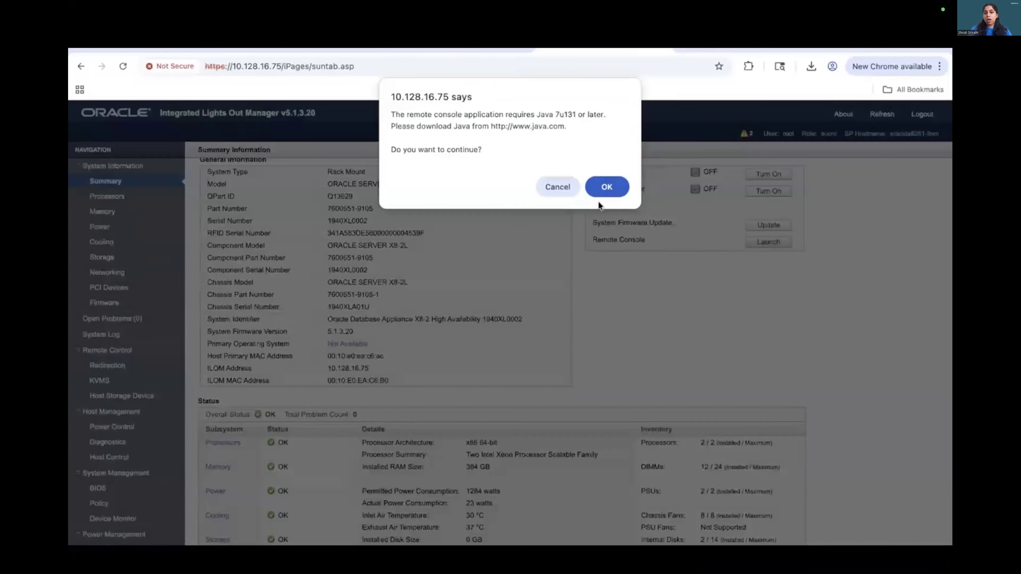
click(597, 188)
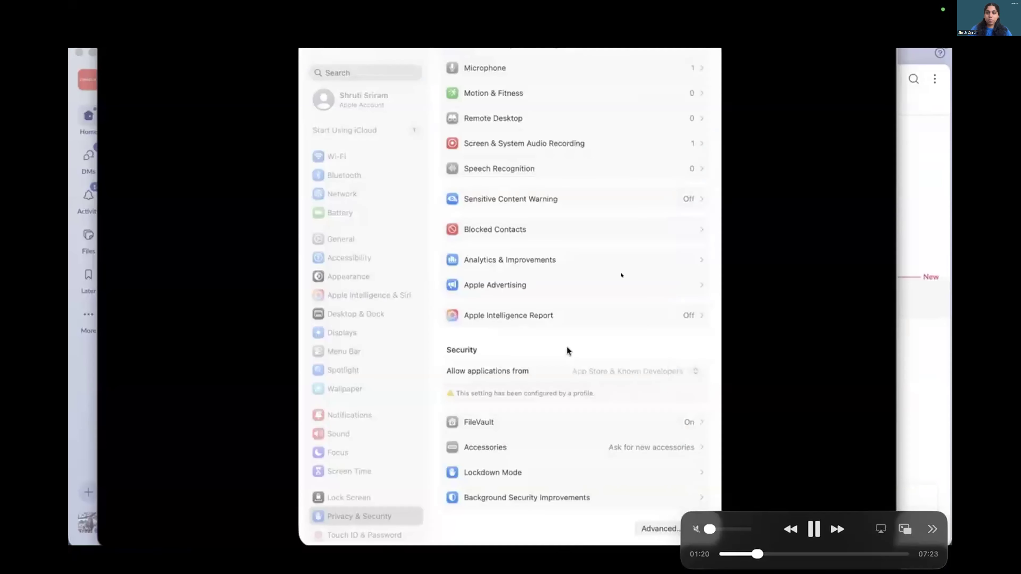
key(space)
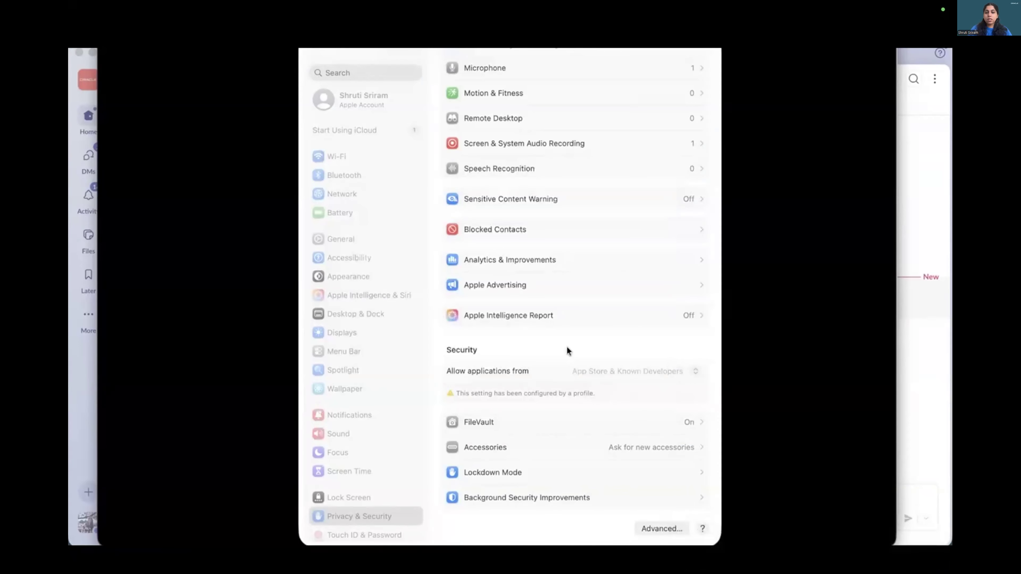
key(space)
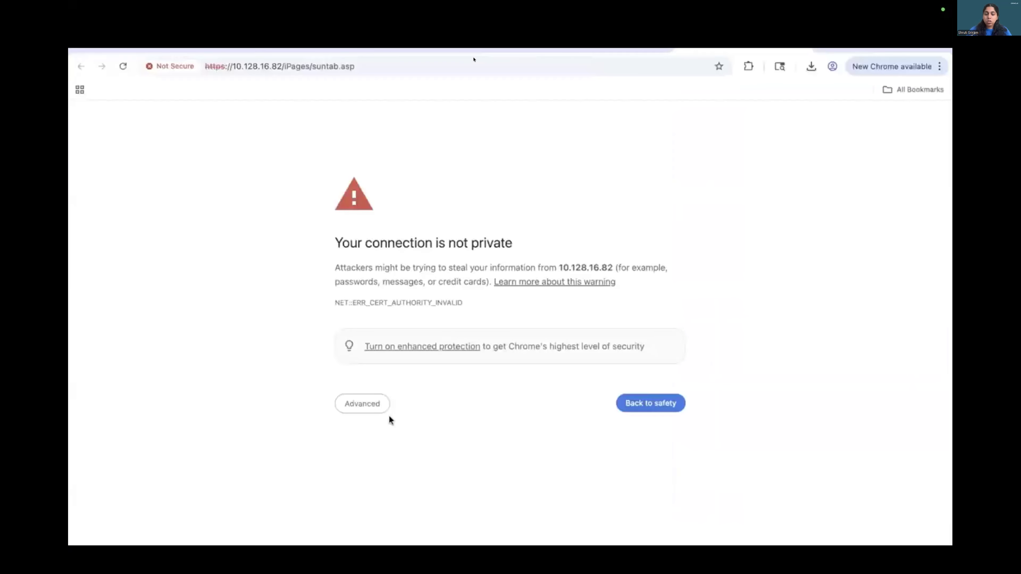
Proceed past the certificate warning to open the second node's ILOM at 10.128.16.82.
click(377, 408)
click(381, 494)
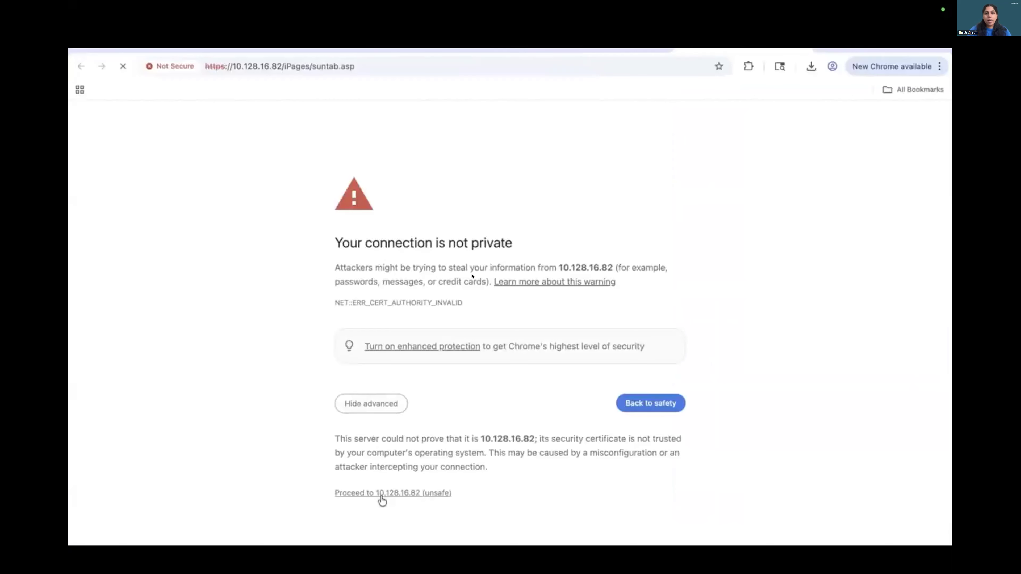
key(space)
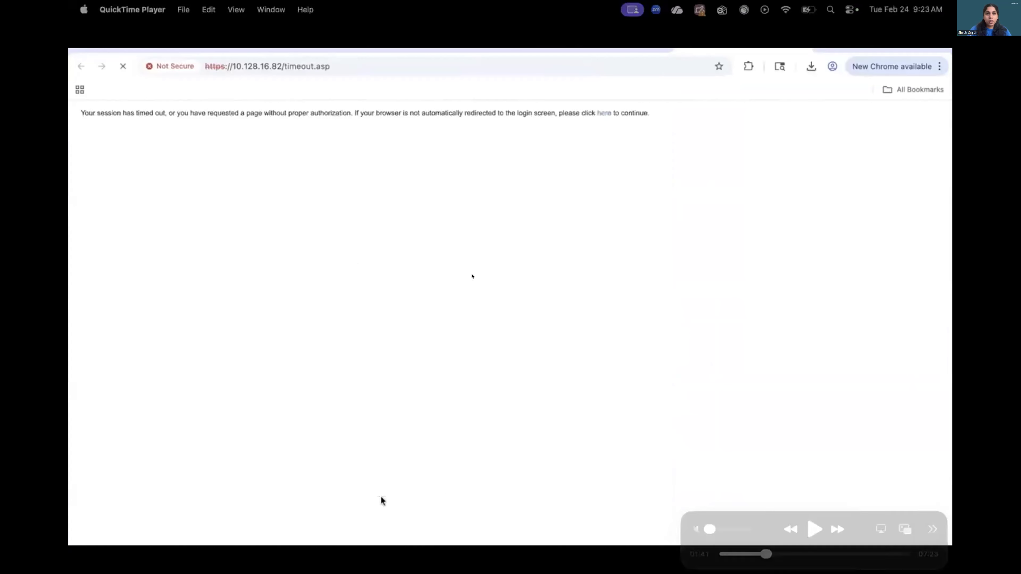
key(space)
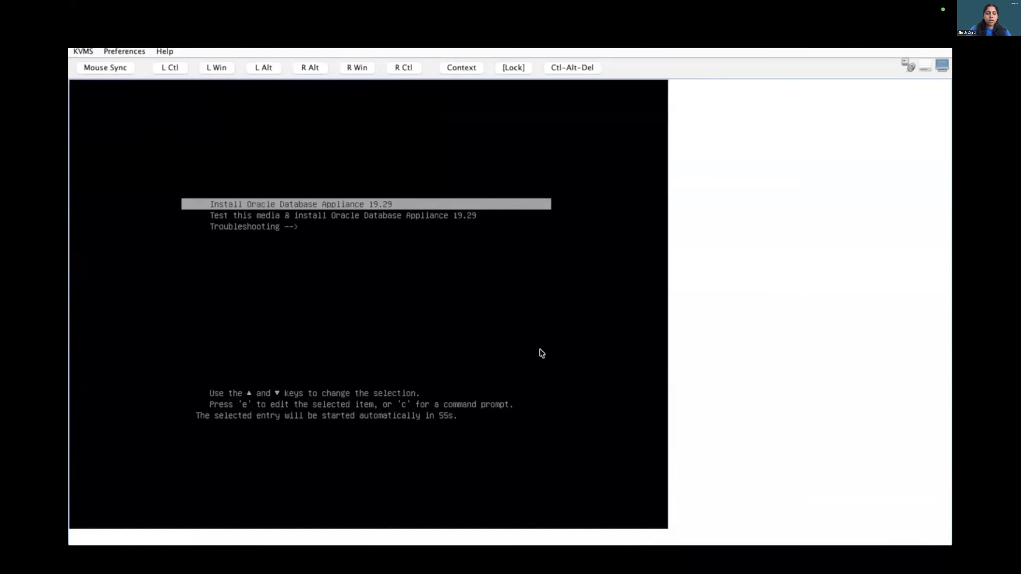
Start the Install Oracle Database Appliance 19.29 boot entry in the remote console.
key(Return)
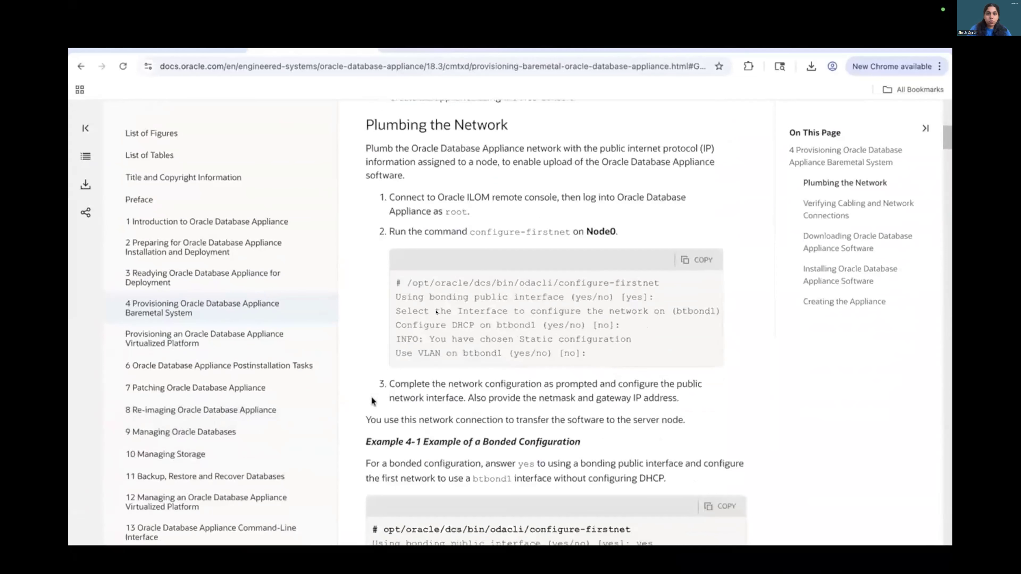
key(space)
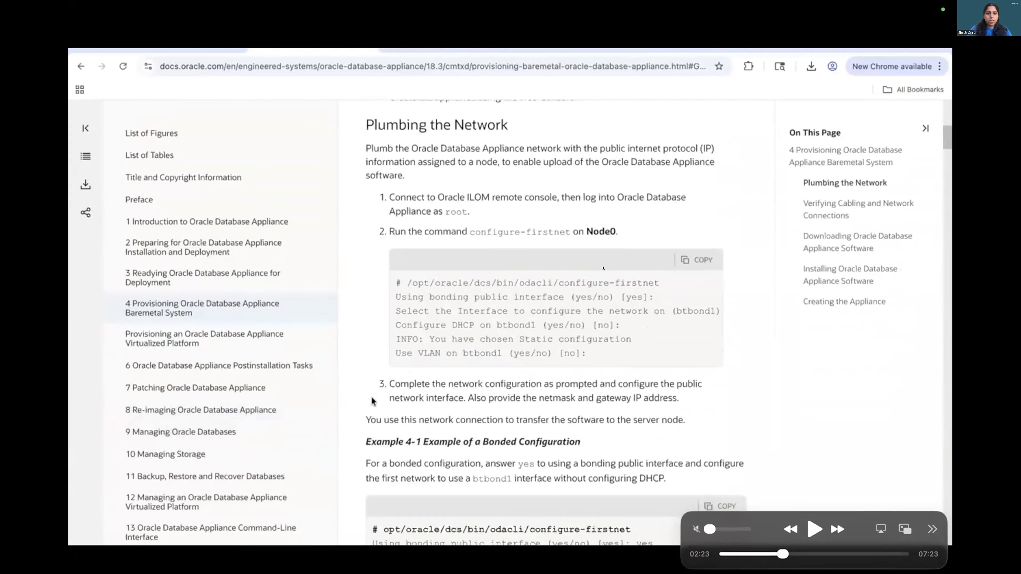
Copy the configure-firstnet command example from the Plumbing the Network documentation.
click(716, 268)
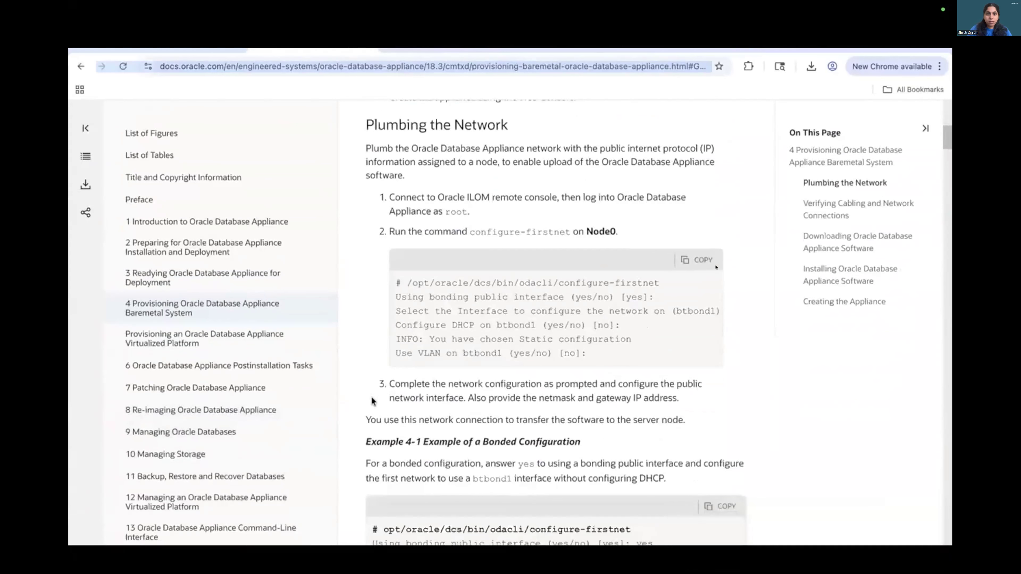
key(space)
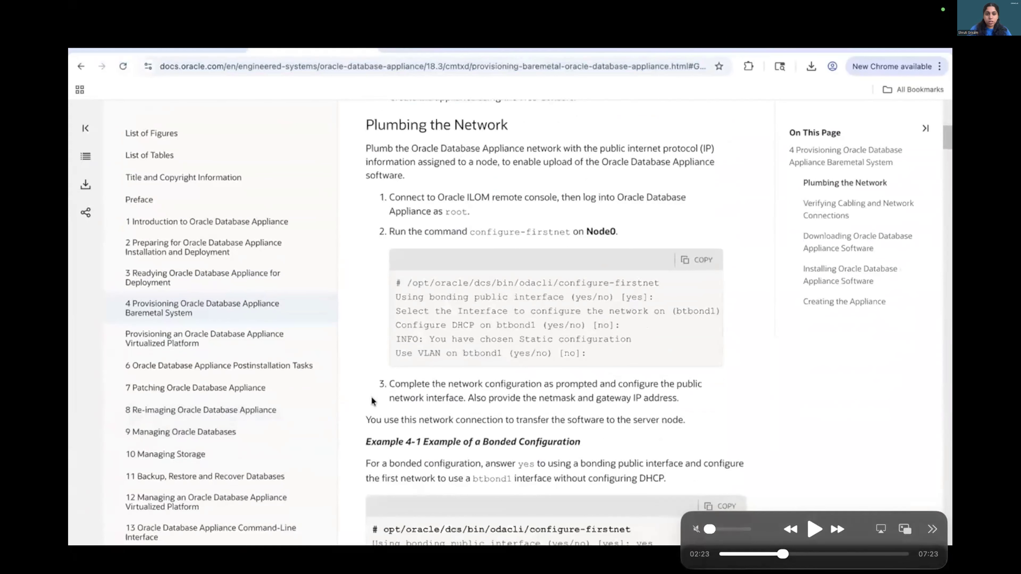
key(space)
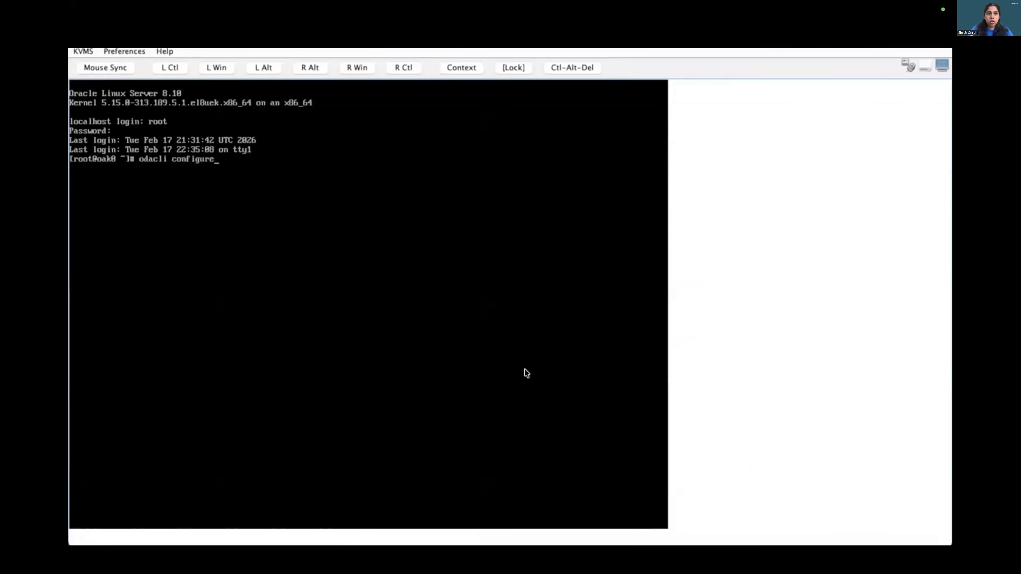
Run odacli configure-firstnet and accept the defaults: btbond1 interface, no LACP bonding, no DHCP, no VLAN.
text(-firstnet)
key(Return)
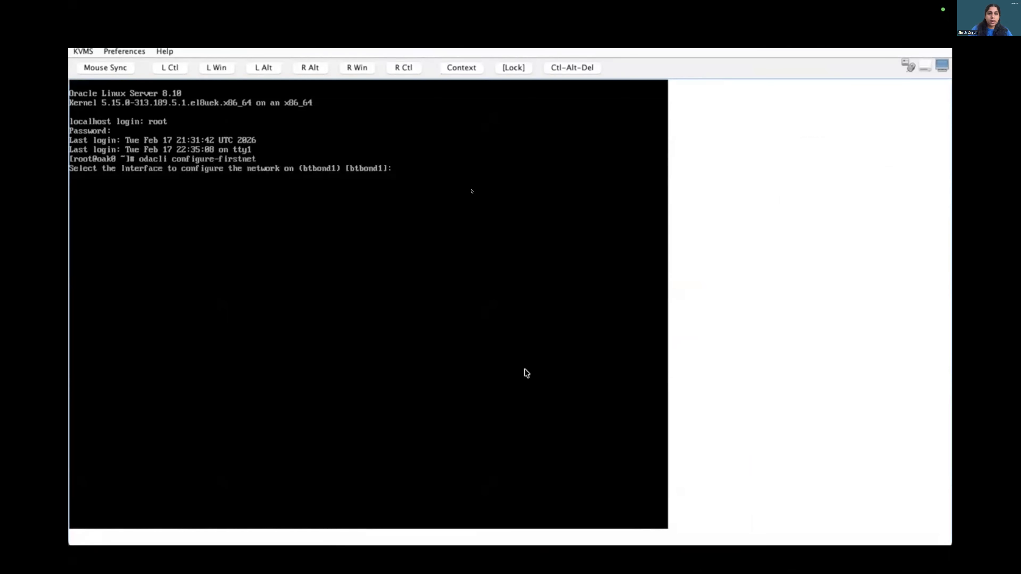
key(Return)
key(Return)
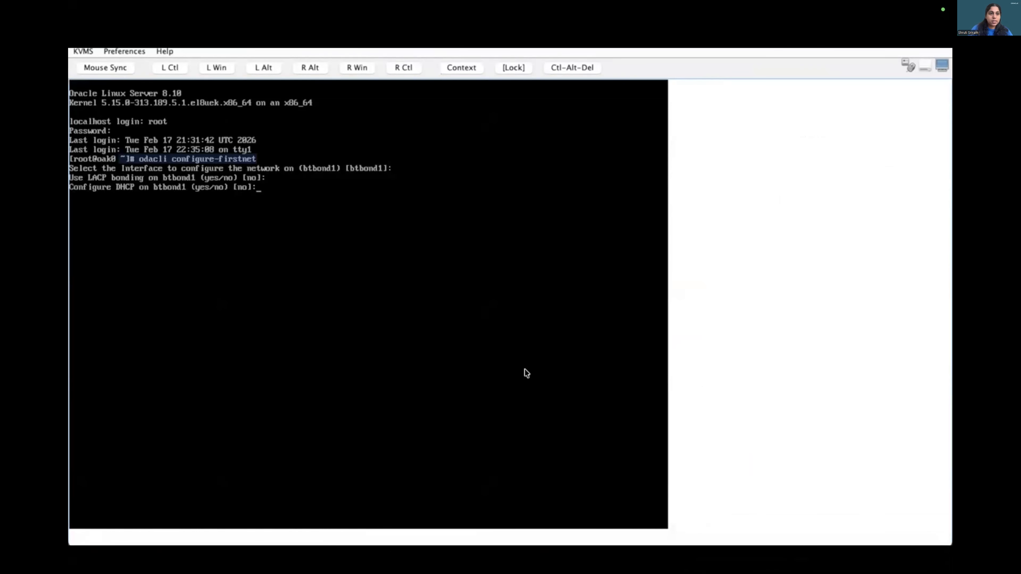
key(Return)
key(Return)
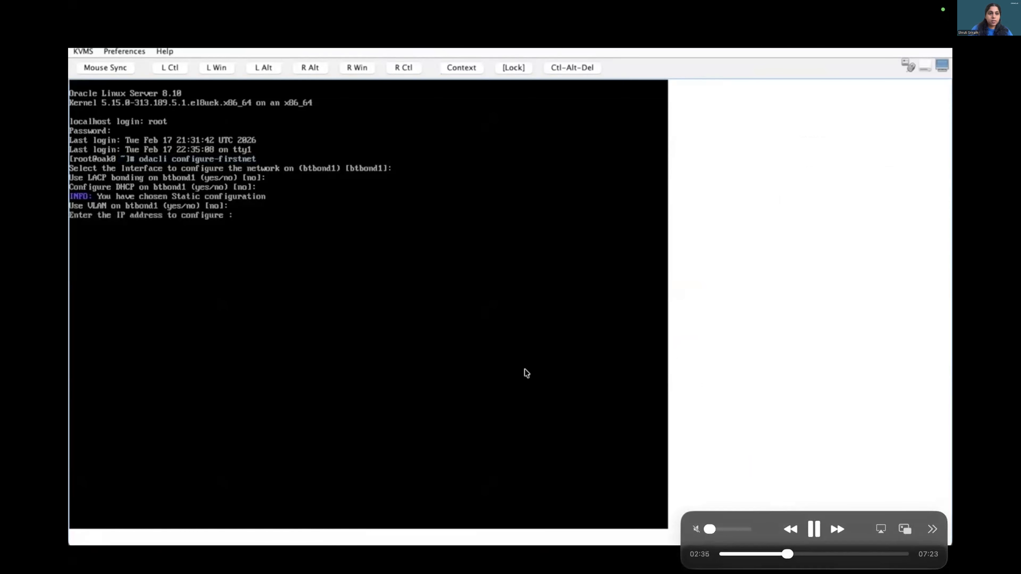
Enter IP address 10.128.6.59 and netmask 255.255.240.0, and accept the default gateway 10.128.0.1.
text(10.128.6.59)
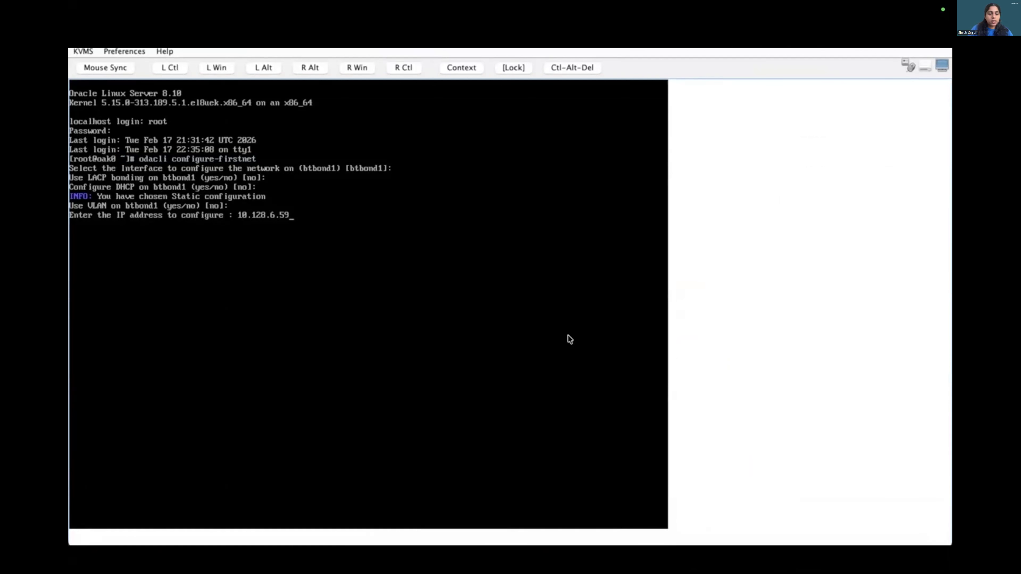
key(Return)
text(255.)
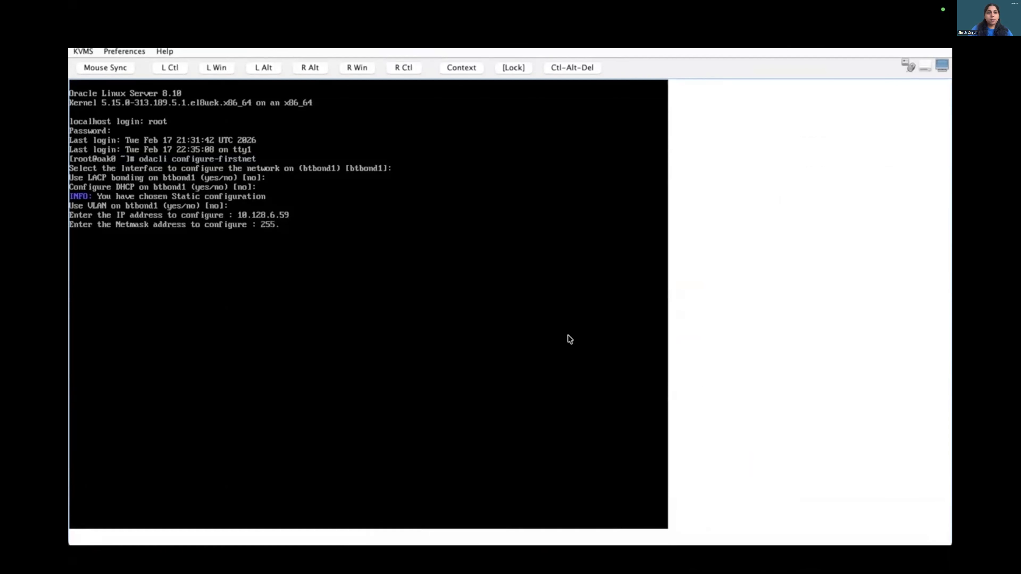
text(255.240.0)
key(Return)
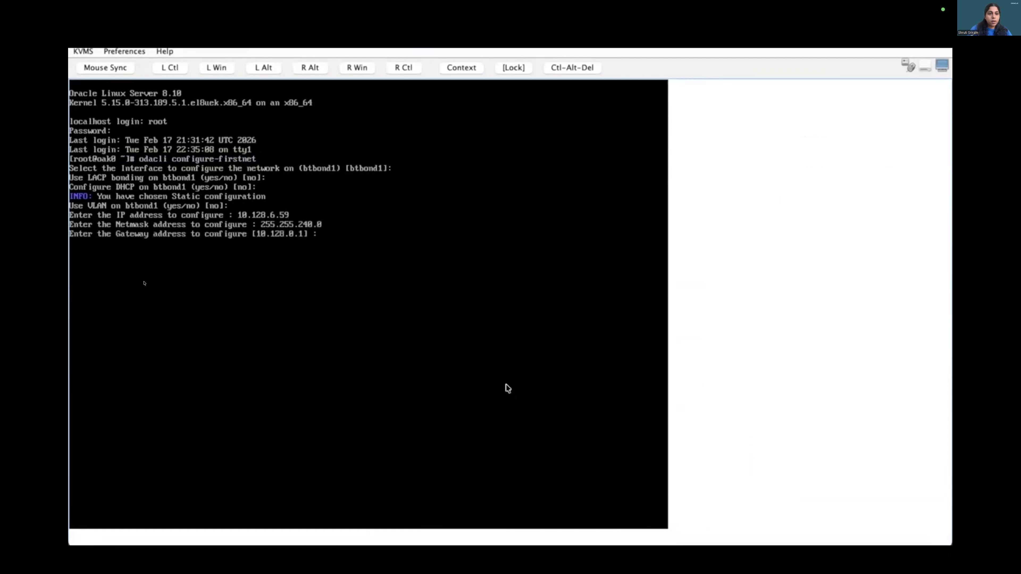
key(Return)
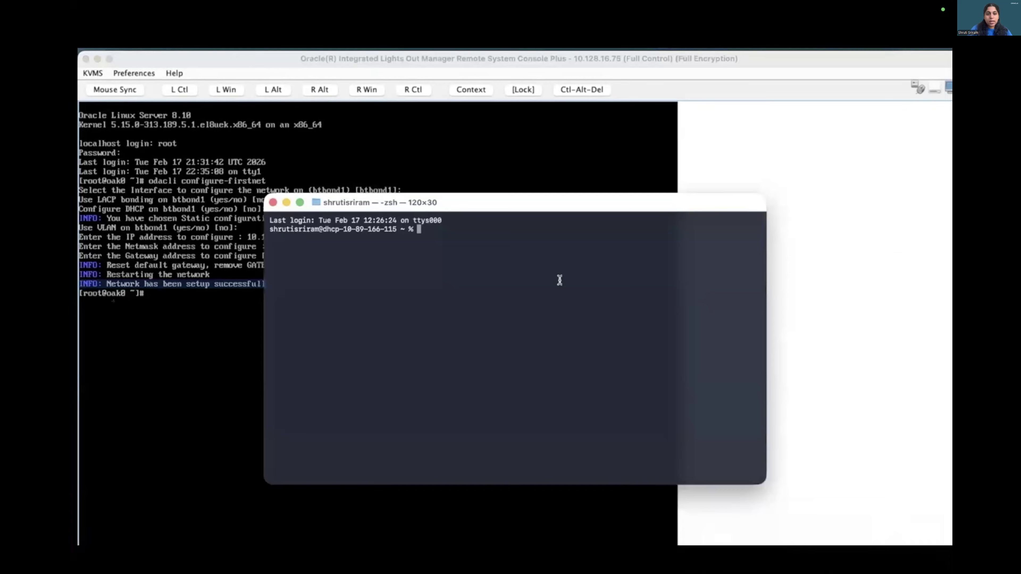
Try to connect to 10.128.6.59 as root over SSH from the local terminal.
text(ssh ro)
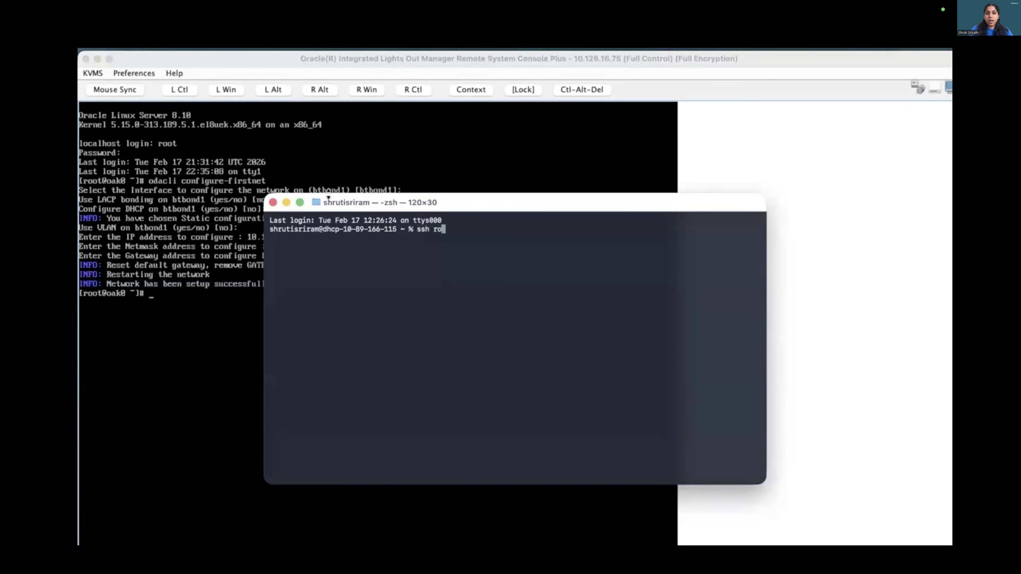
click(300, 203)
text(ot@10.128.6.59)
key(Return)
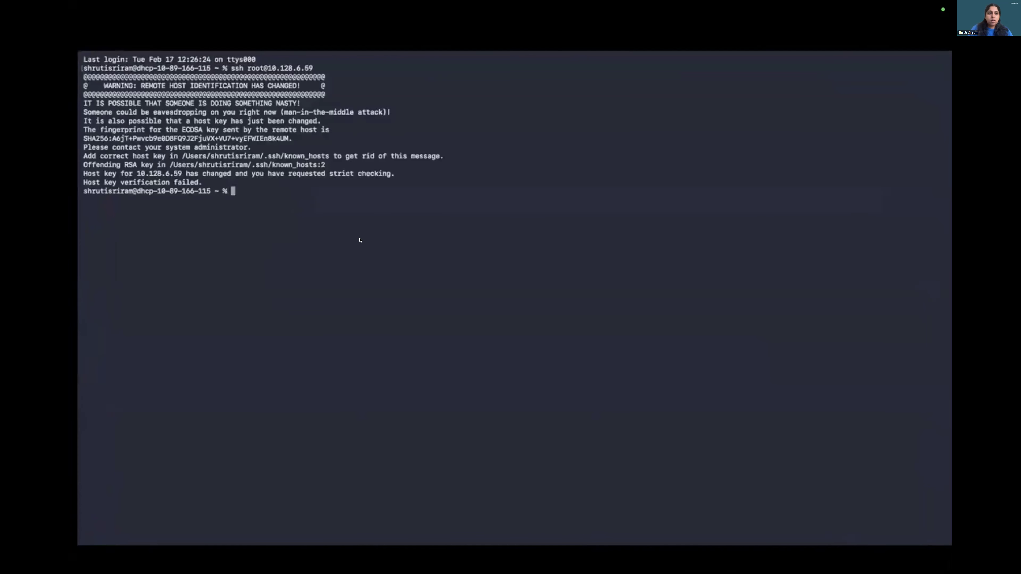
Remove the stale host key for 10.128.6.59 with ssh-keygen, reconnect as root, and accept the new host key.
key(ctrl+l)
text(ssh-keygen -R 10.128.6.59)
key(Return)
text(ssh root@10.128.6.59)
key(Return)
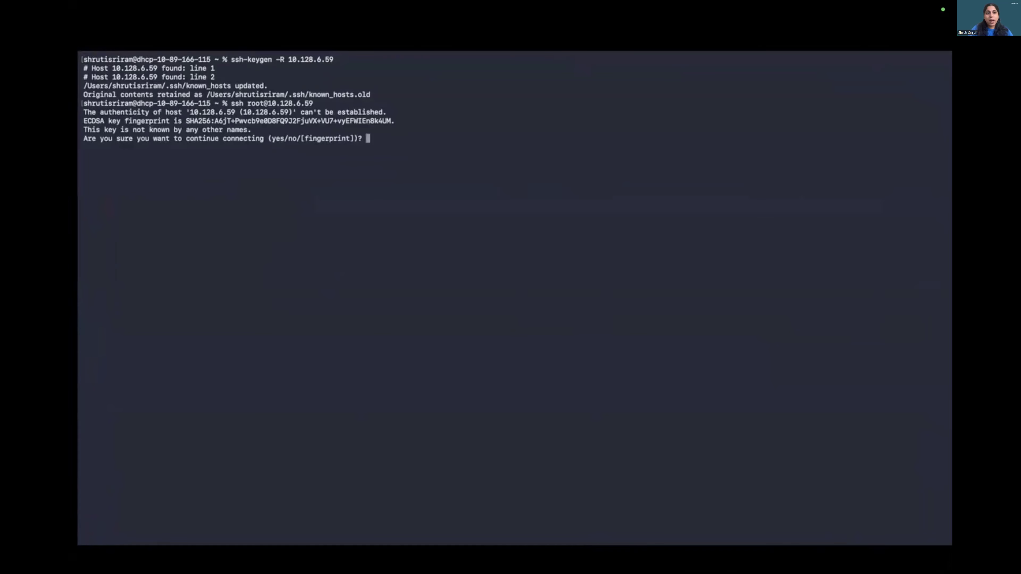
text(yes)
key(Return)
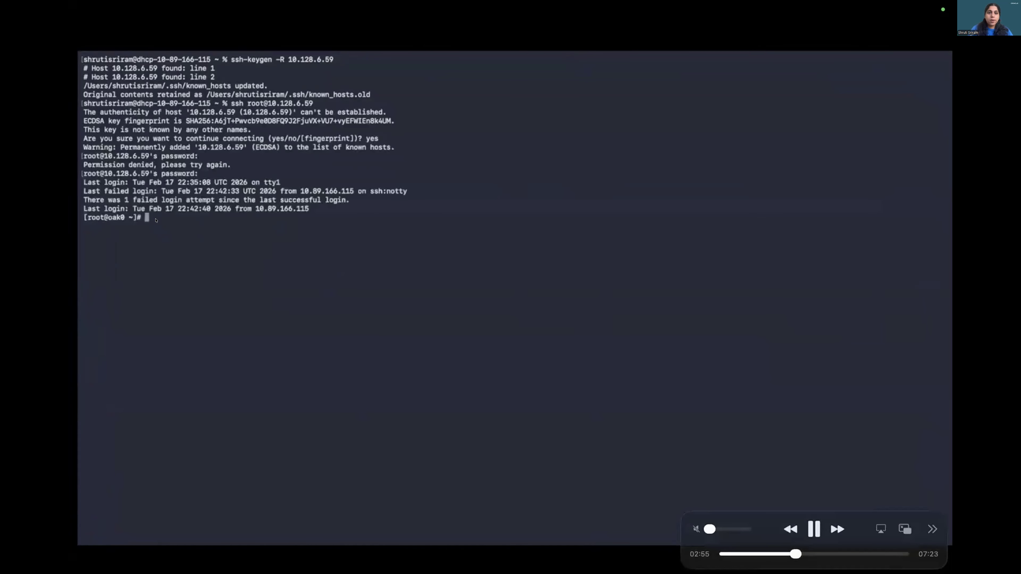
Run odacli describe-system on the node to check the appliance state.
text(odacli describ)
key(space)
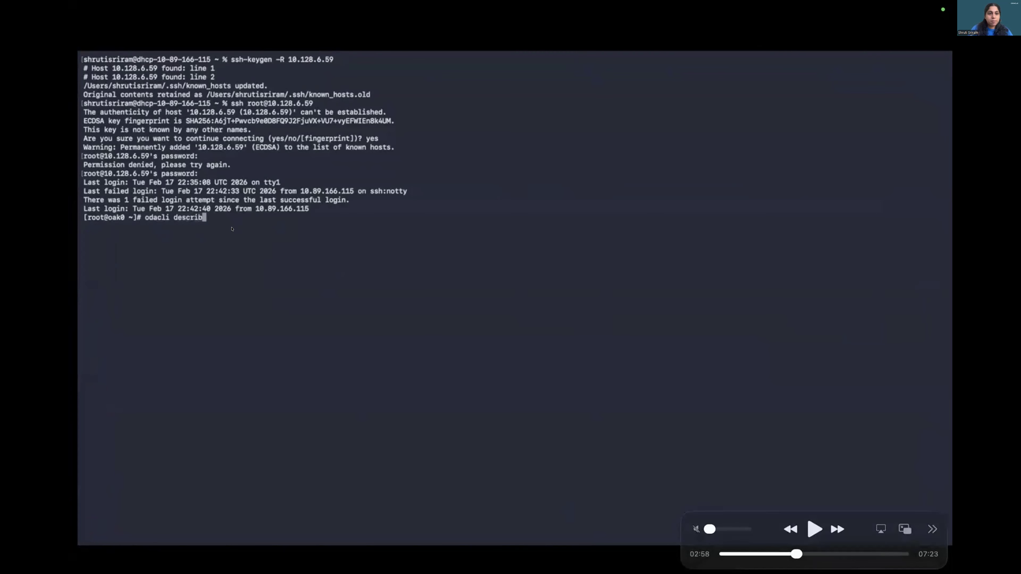
key(space)
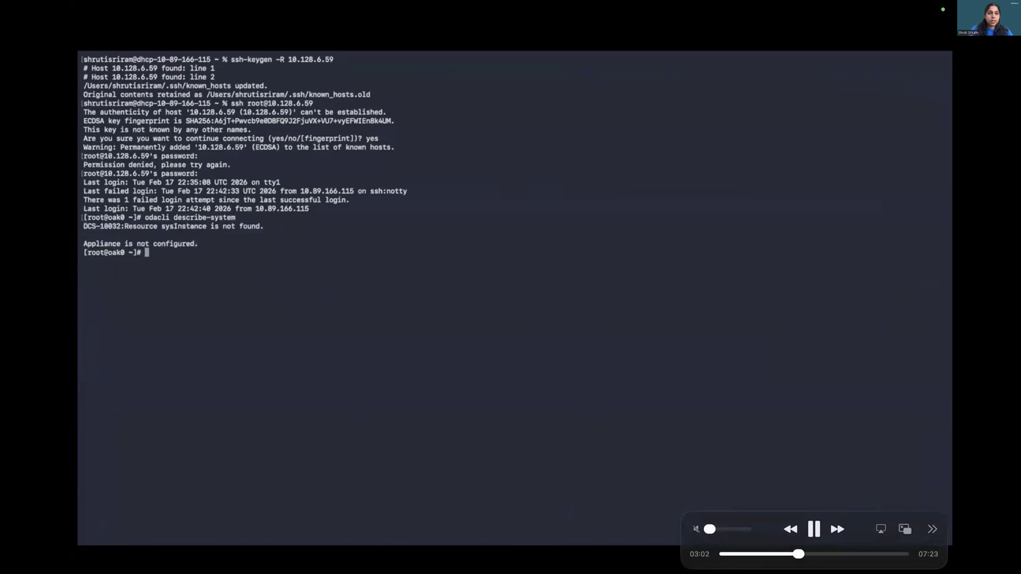
key(space)
key(space)
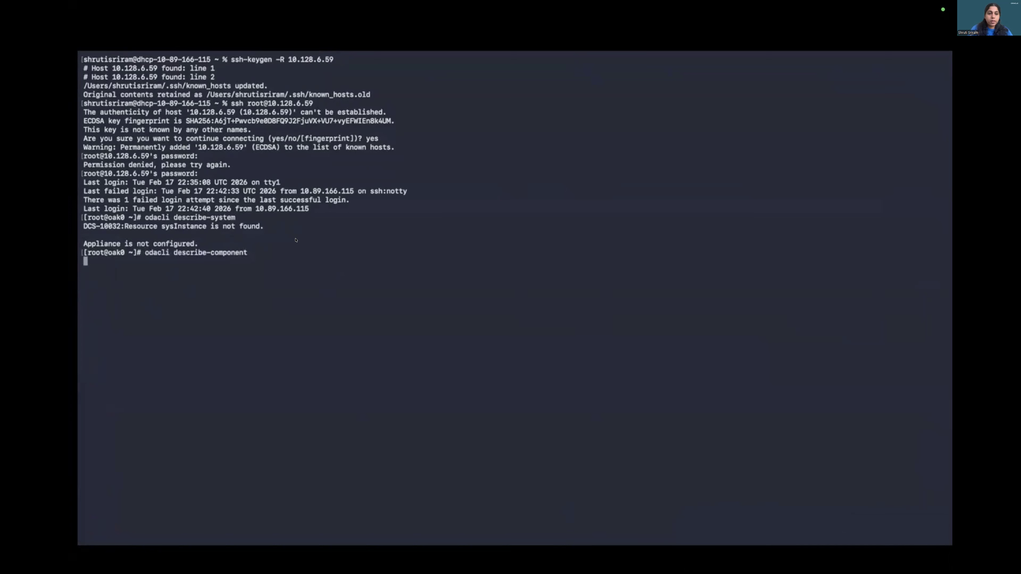
key(space)
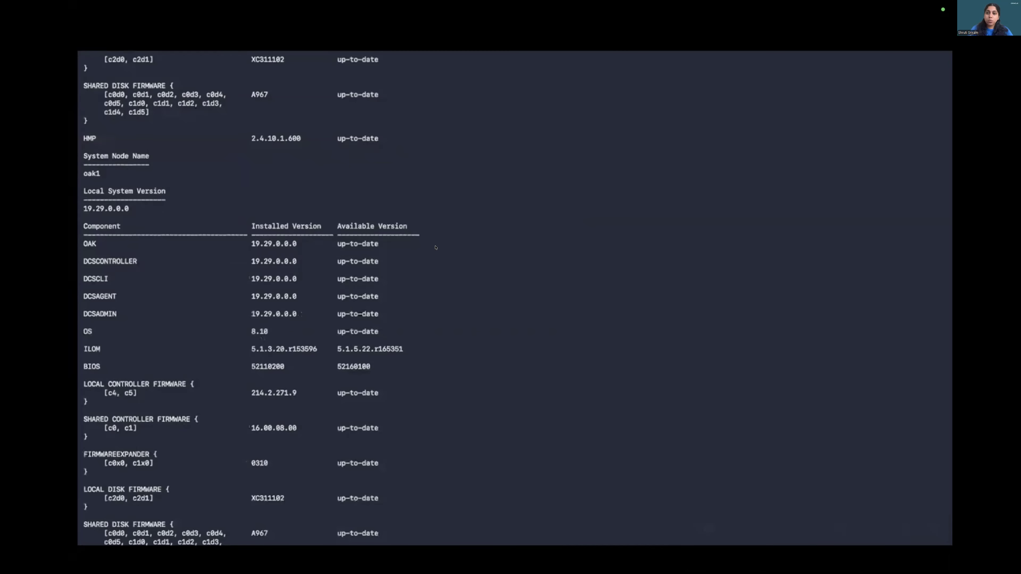
key(space)
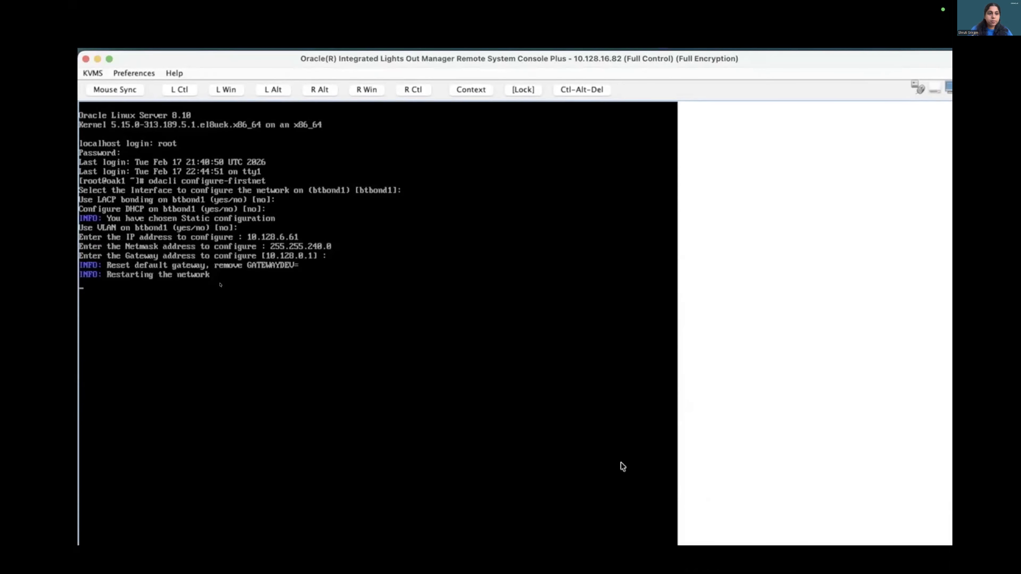
key(space)
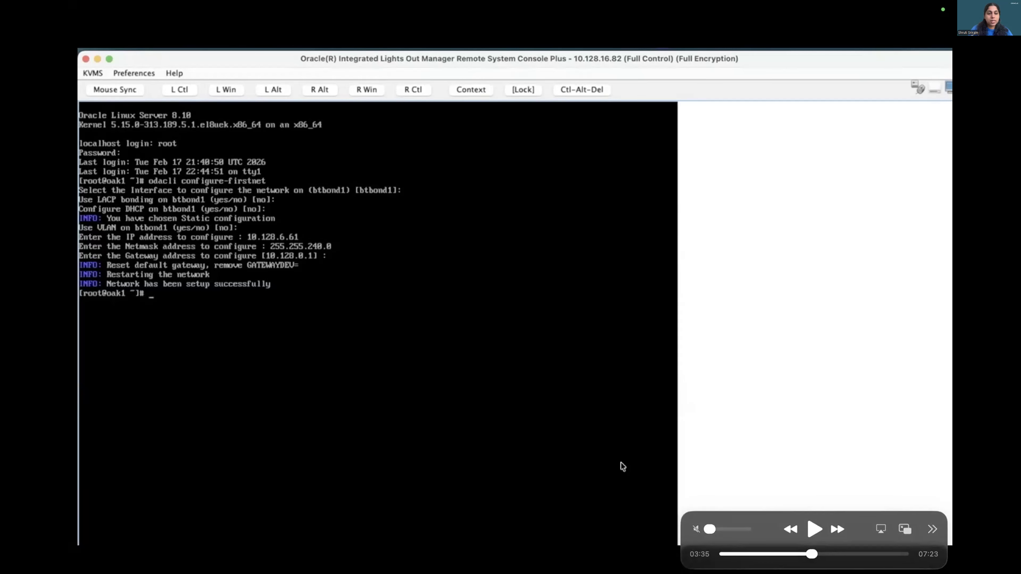
key(space)
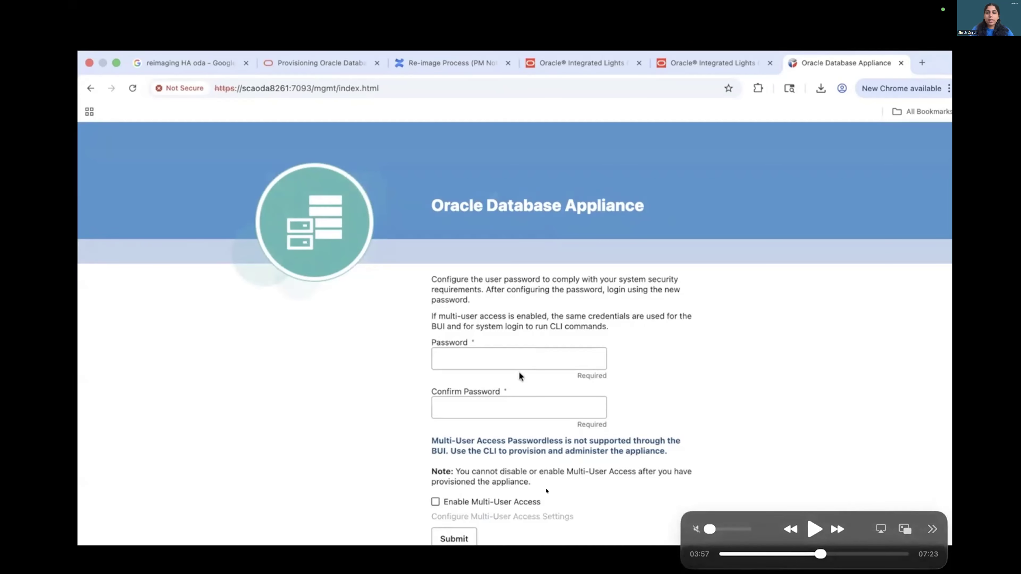
key(space)
key(space)
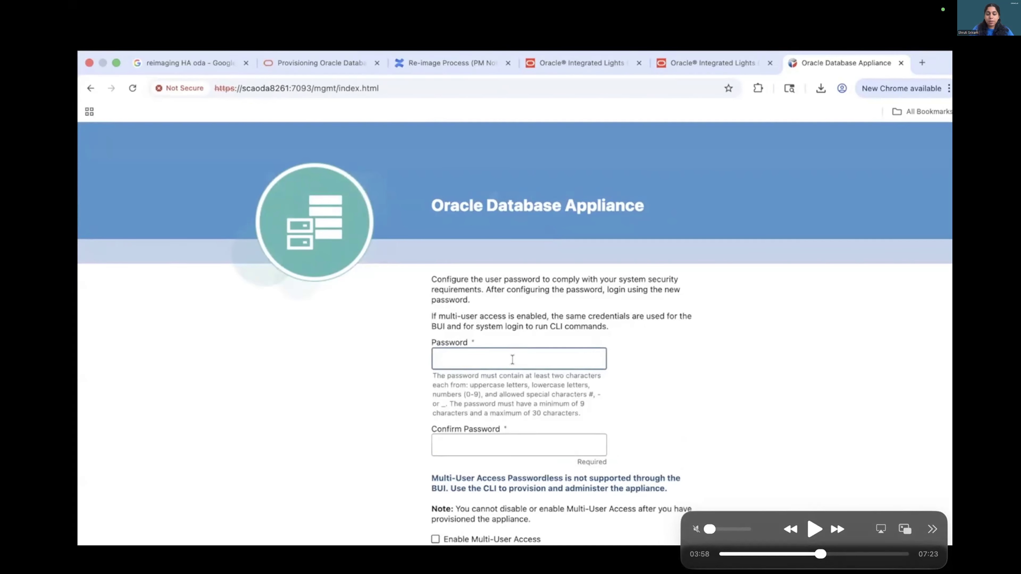
key(space)
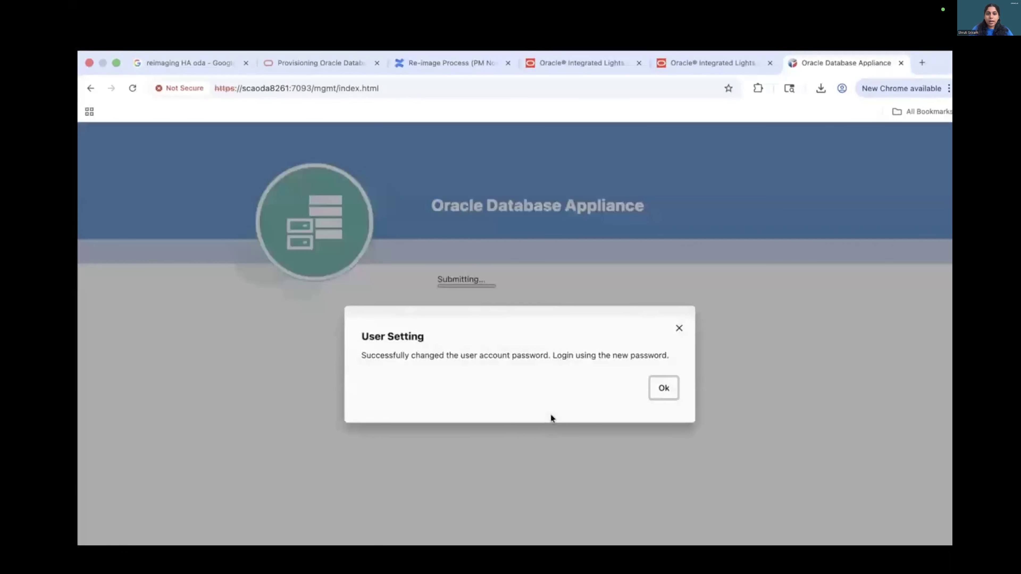
Log in to the Oracle Database Appliance web console with user name oda-admin.
click(665, 386)
click(514, 298)
text(oda-admin)
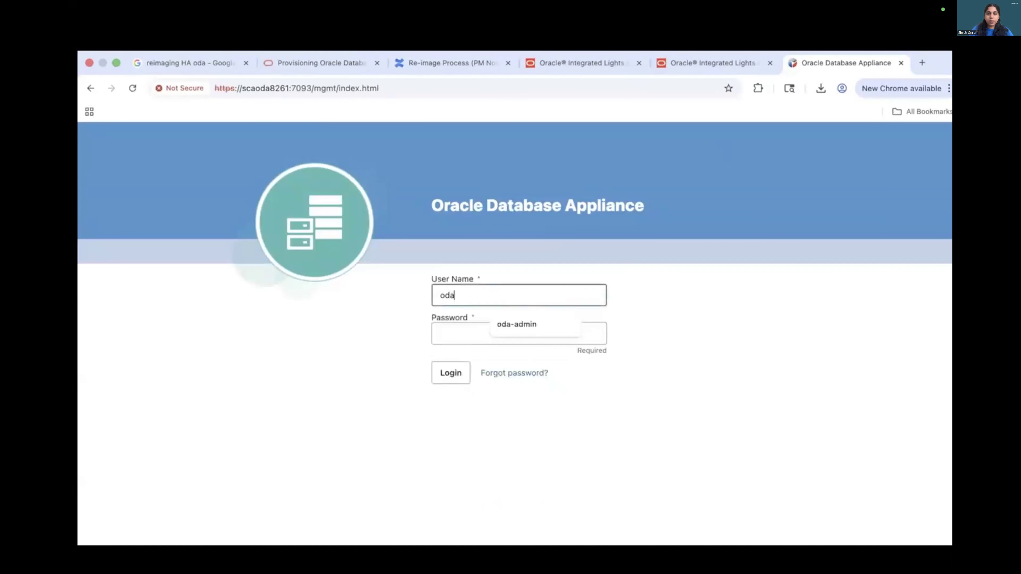
key(Tab)
click(454, 407)
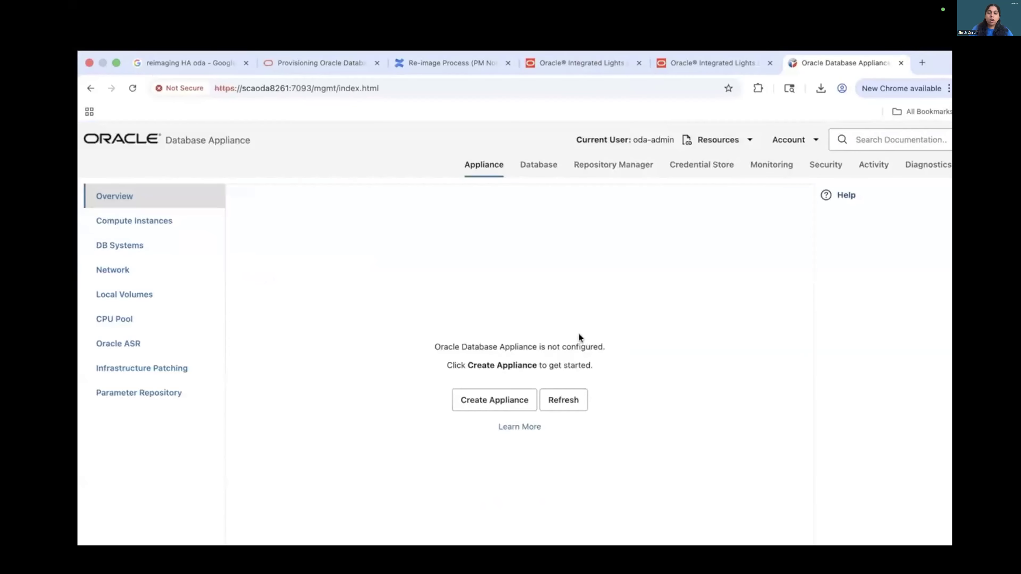
Open Create Appliance and review the system information and network information settings.
click(509, 406)
click(357, 350)
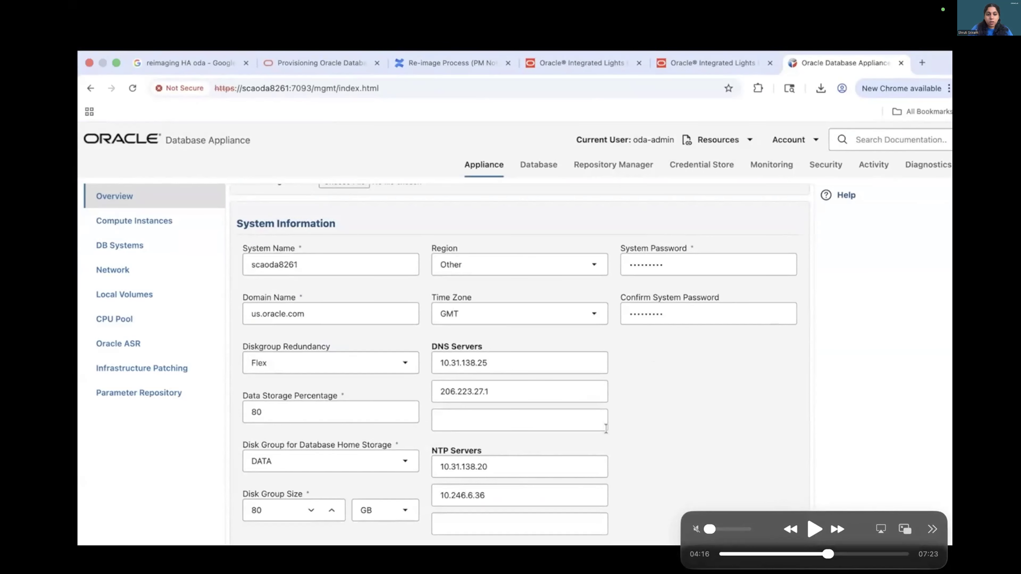
key(space)
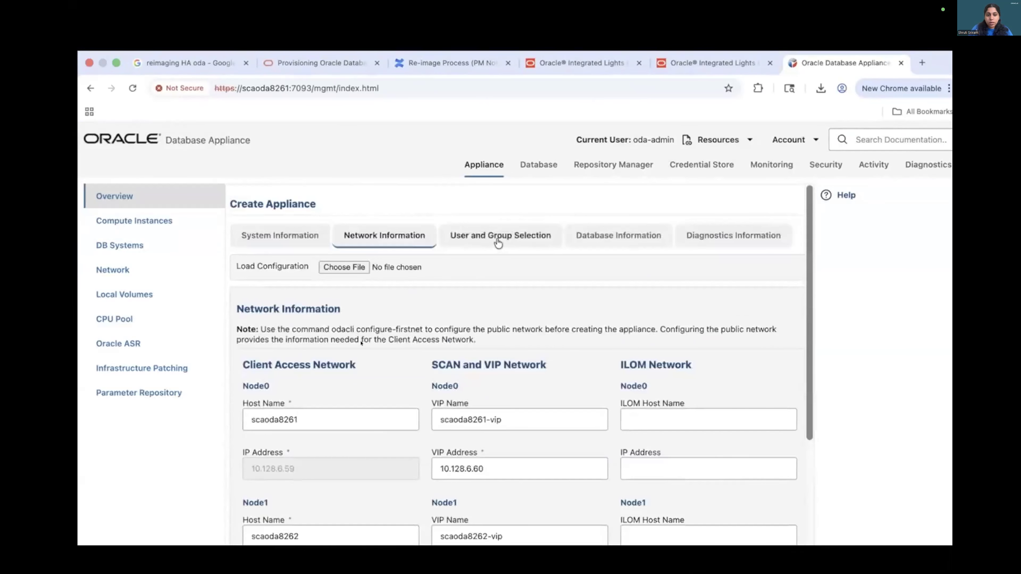
key(space)
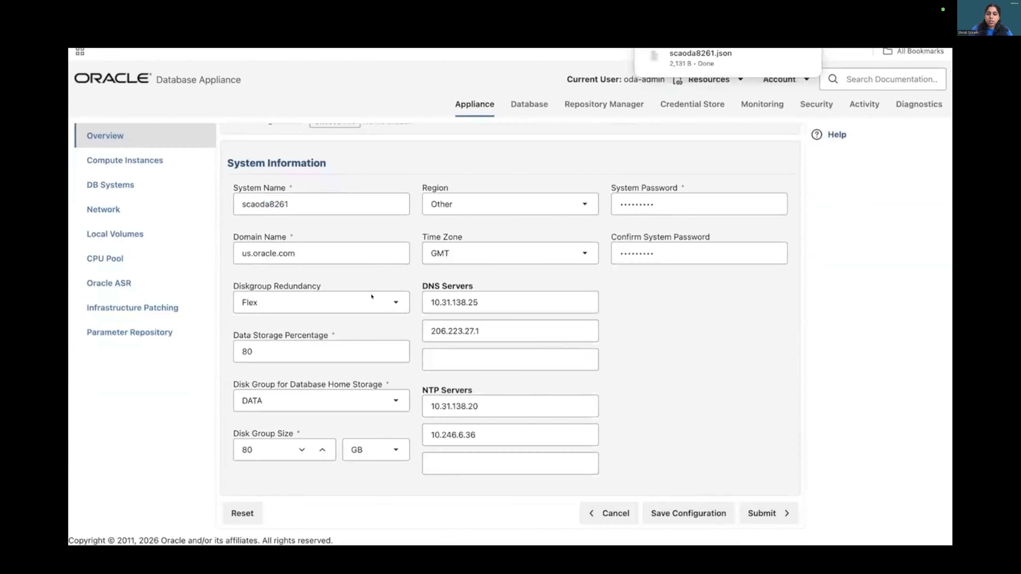
key(space)
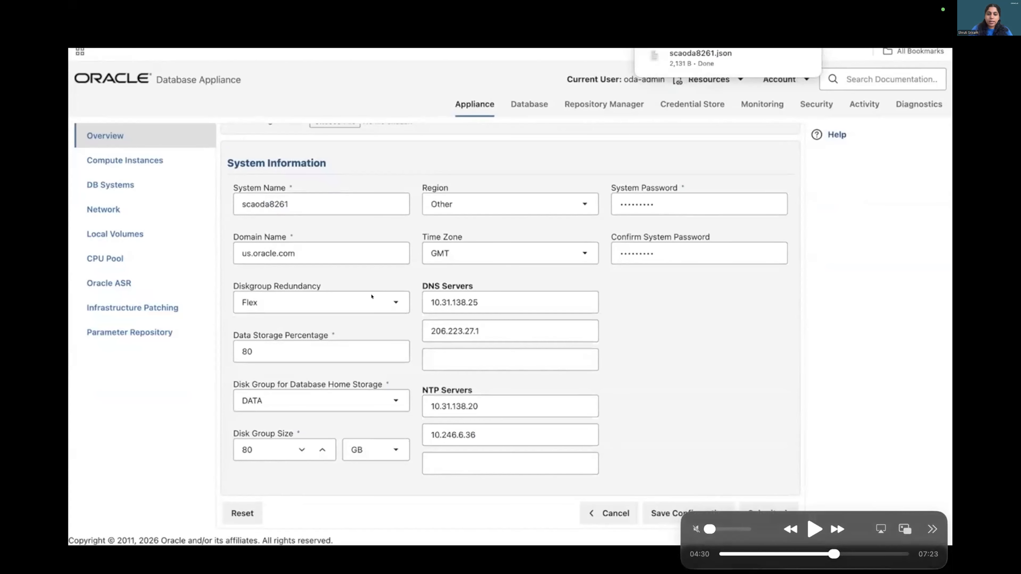
key(space)
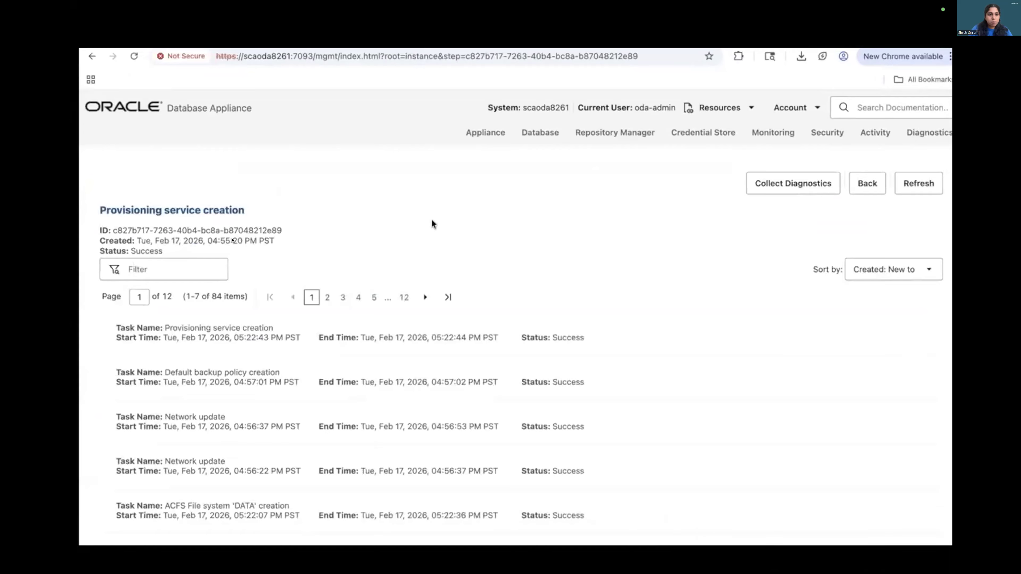
key(space)
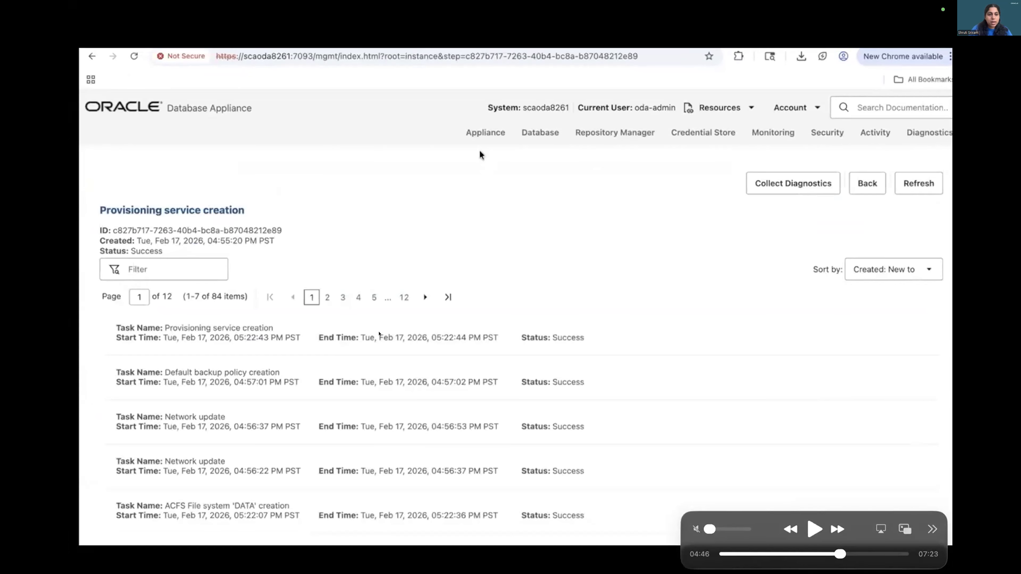
key(space)
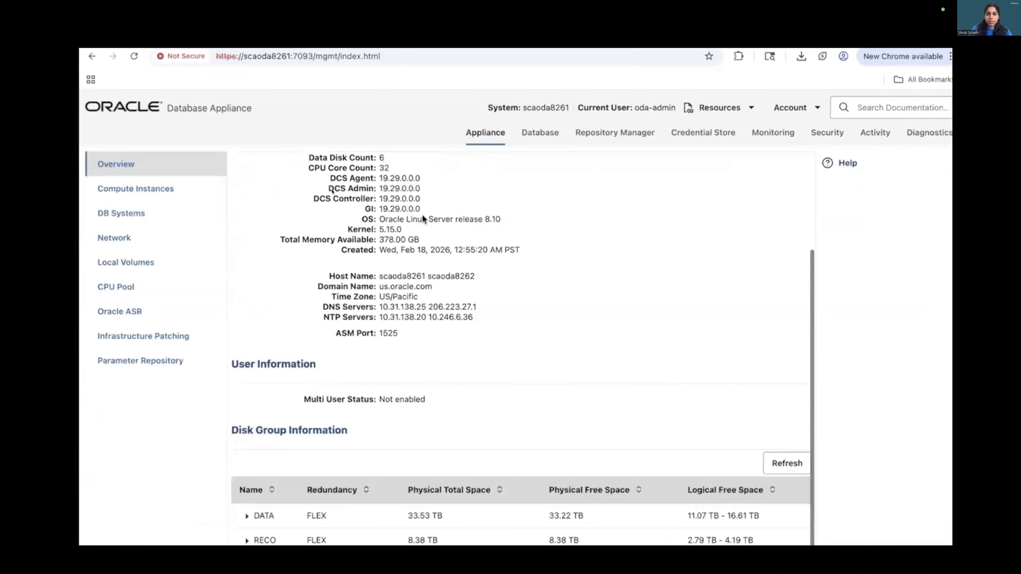
key(space)
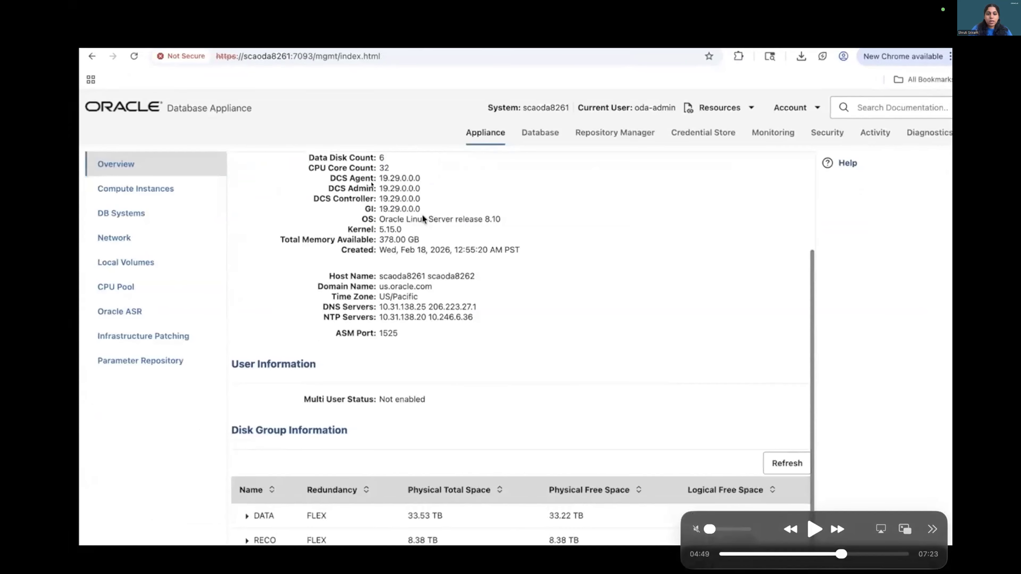
key(space)
key(space)
key(space)
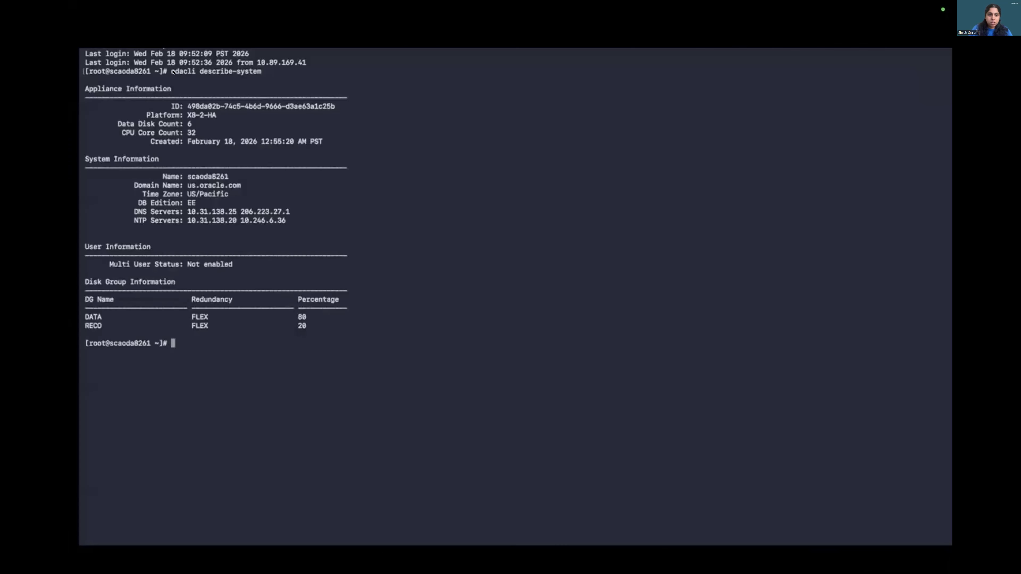
key(space)
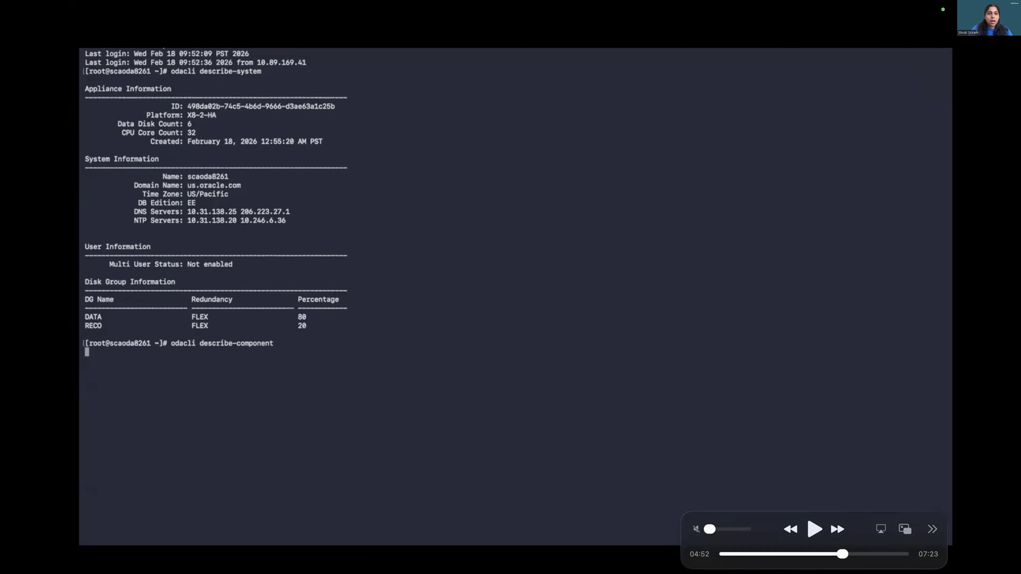
key(space)
key(space)
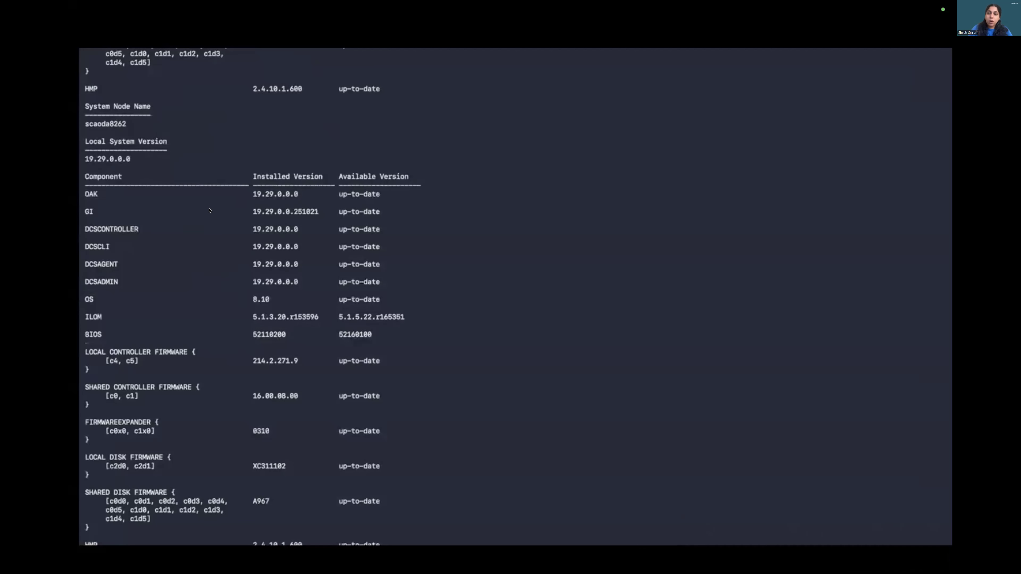
key(space)
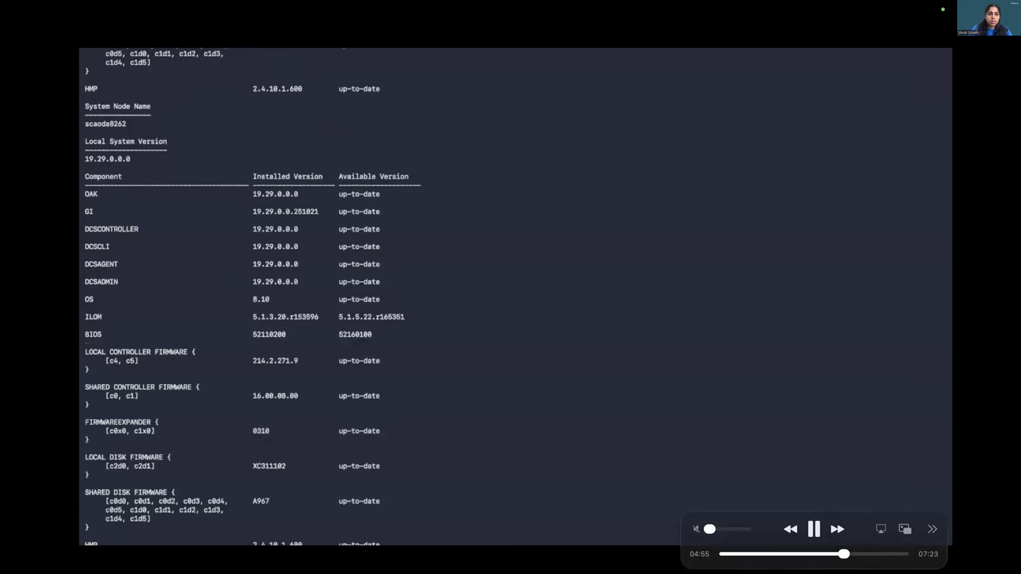
key(space)
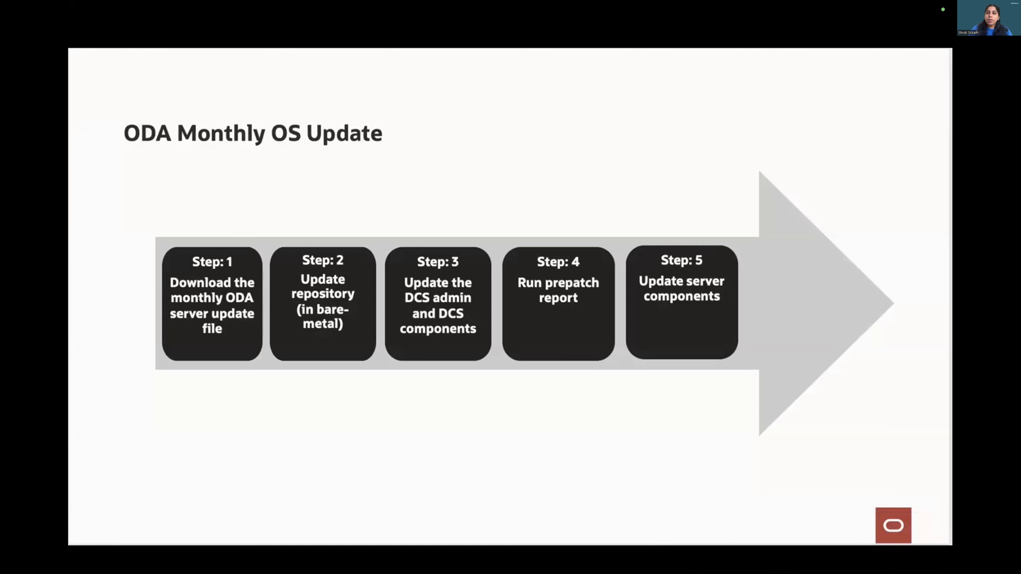